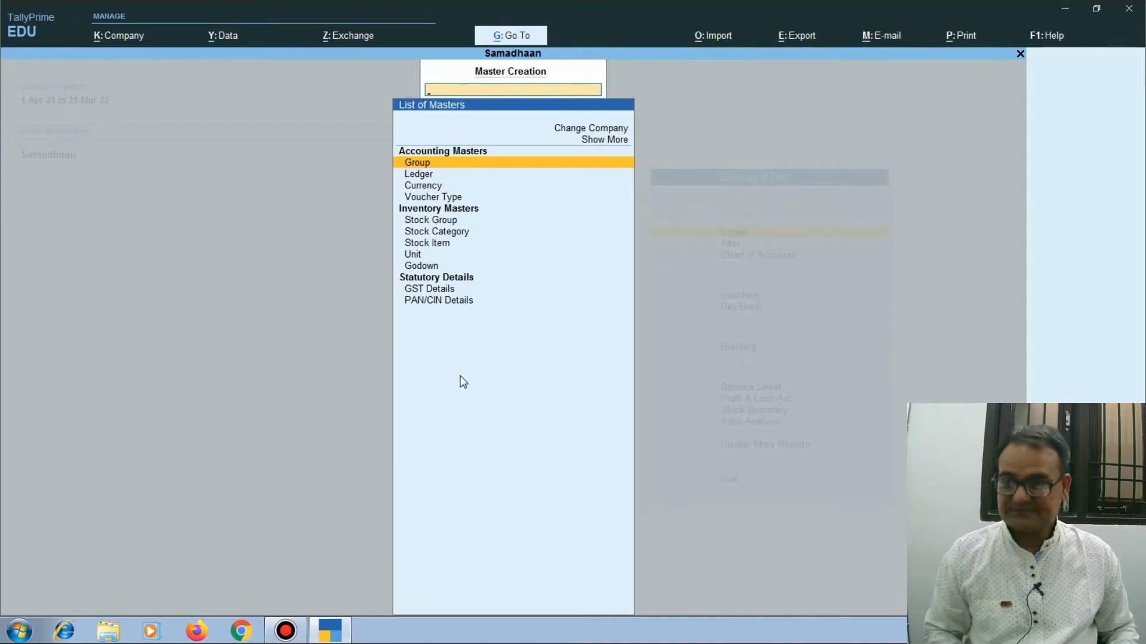
Step: Start a new accounting ledger and name it Furniture & Fixtures
key("Down")
key("Up")
key("Down")
key("Return")
type("Fu")
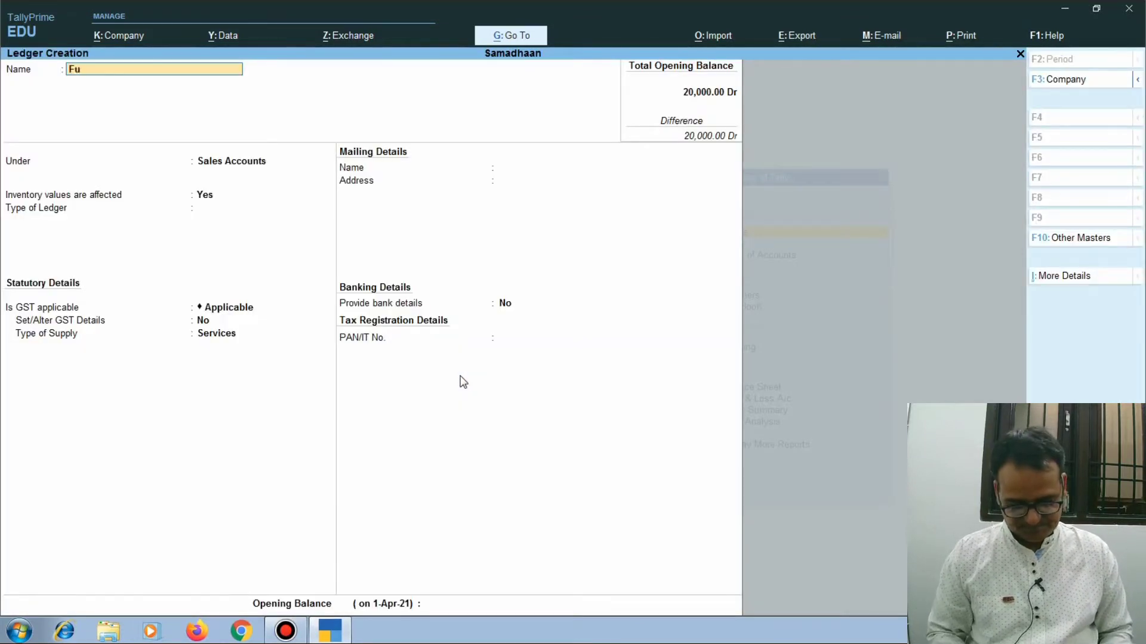
type("rniture & fixy")
key("BackSpace")
type("trues")
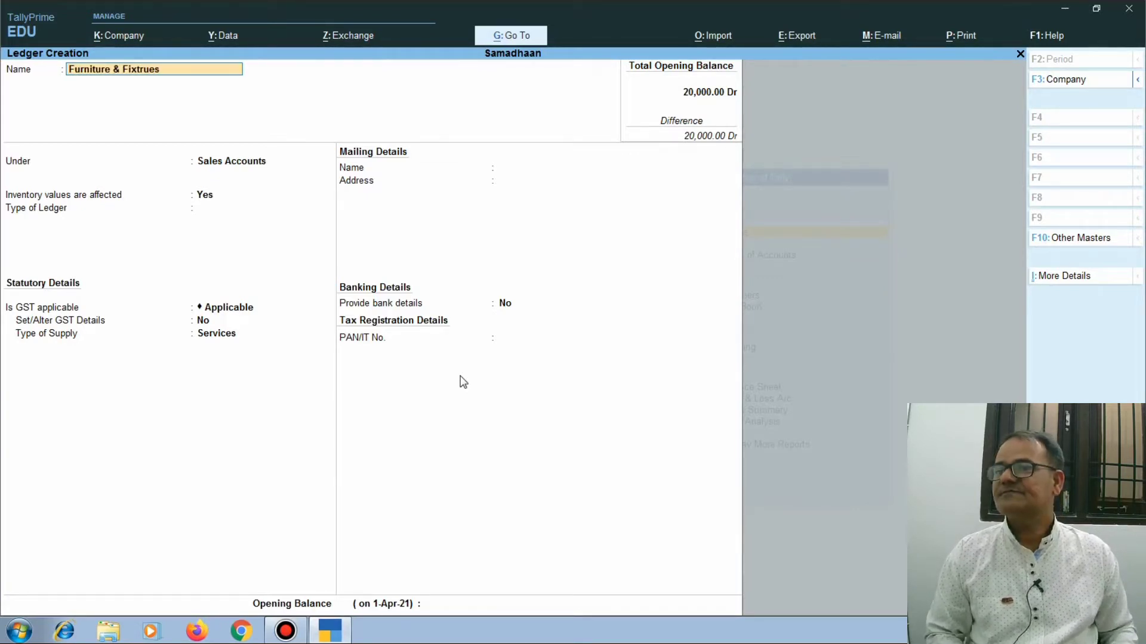
key("BackSpace")
key("BackSpace")
key("BackSpace")
key("BackSpace")
type("ures")
Step: Place the Furniture & Fixtures ledger under the Fixed Assets group and save it
key("Return")
type("Fixed")
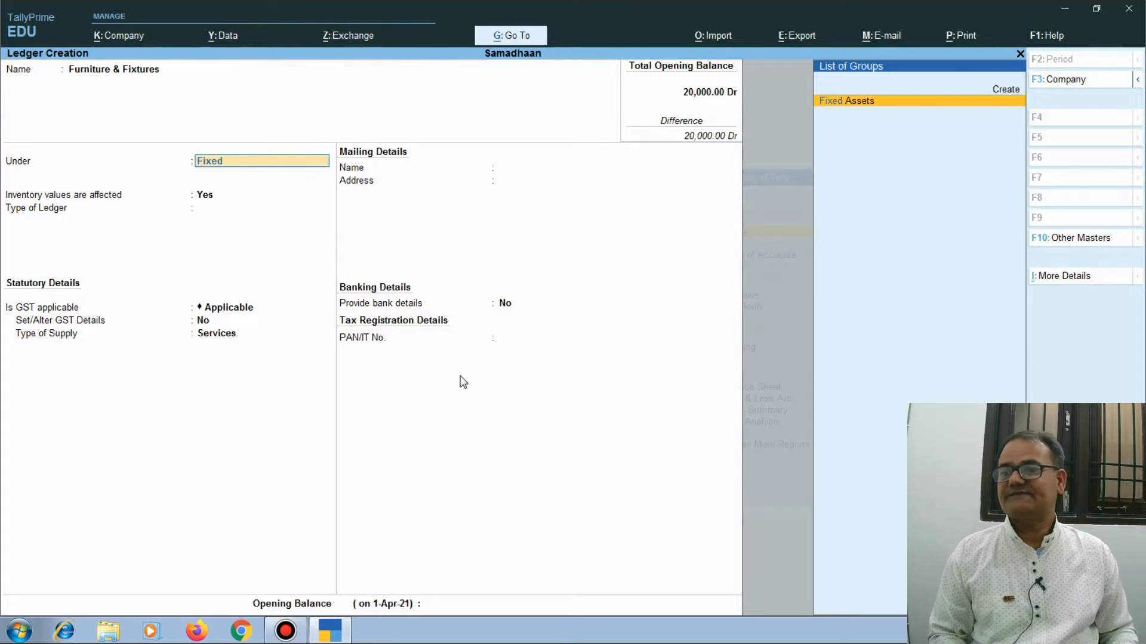
key("Return")
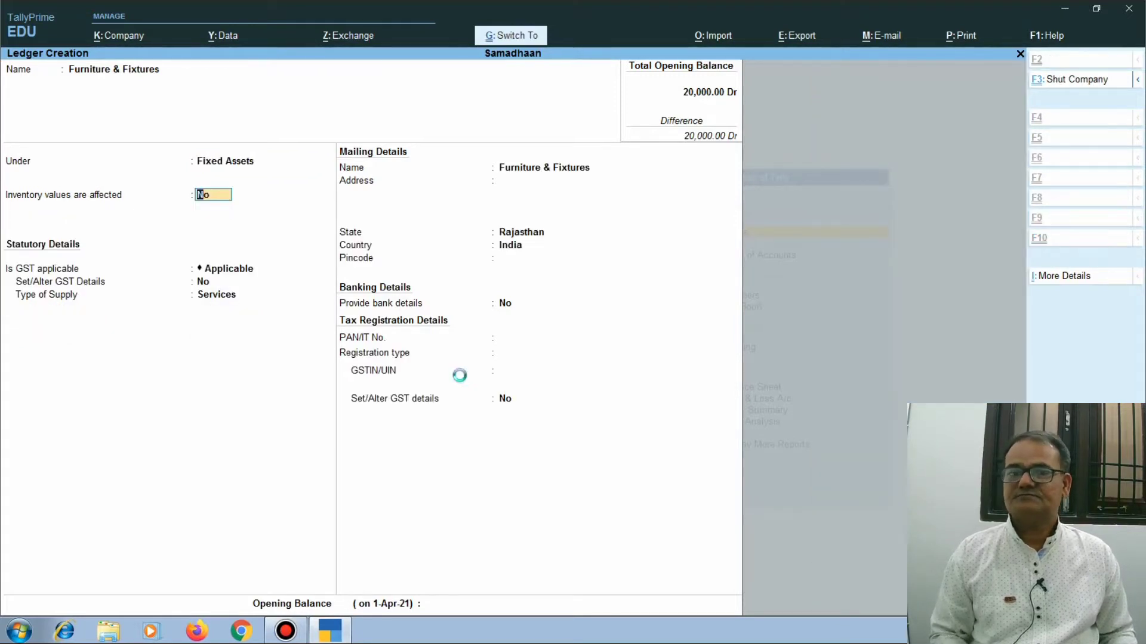
key("ctrl+a")
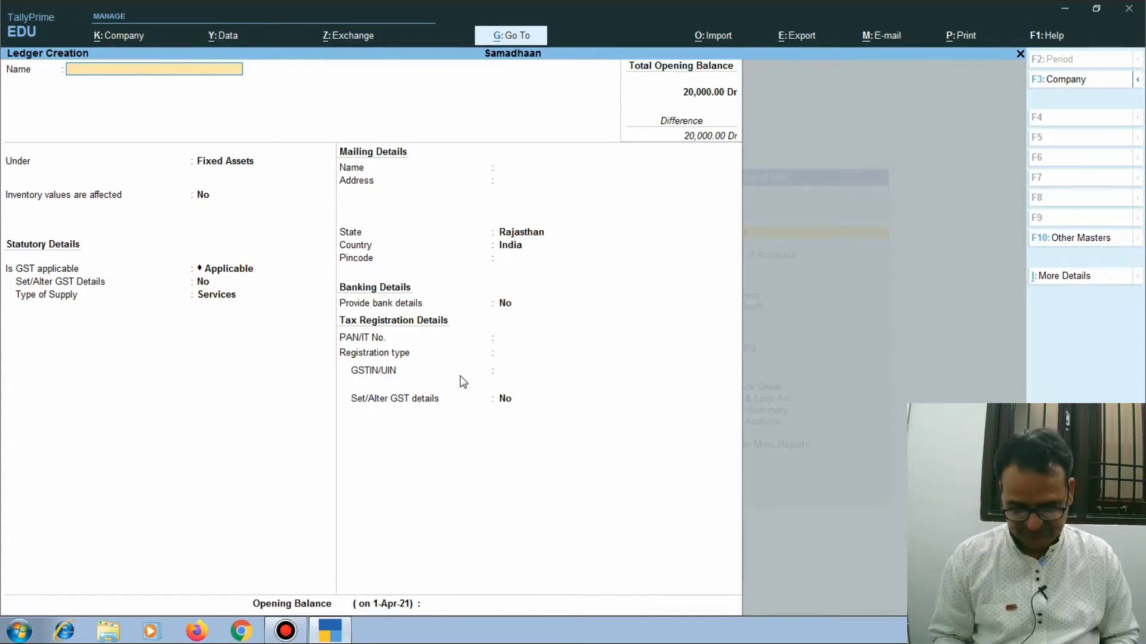
Step: Create a ledger named Car under Fixed Assets and save it
type("Car")
key("Return")
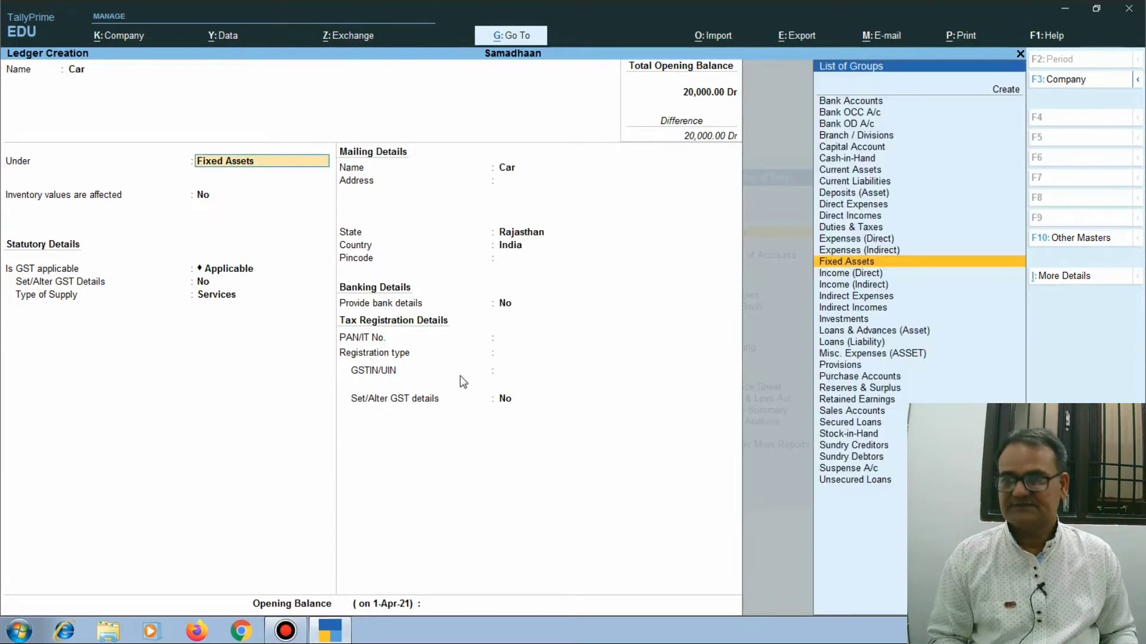
key("Return")
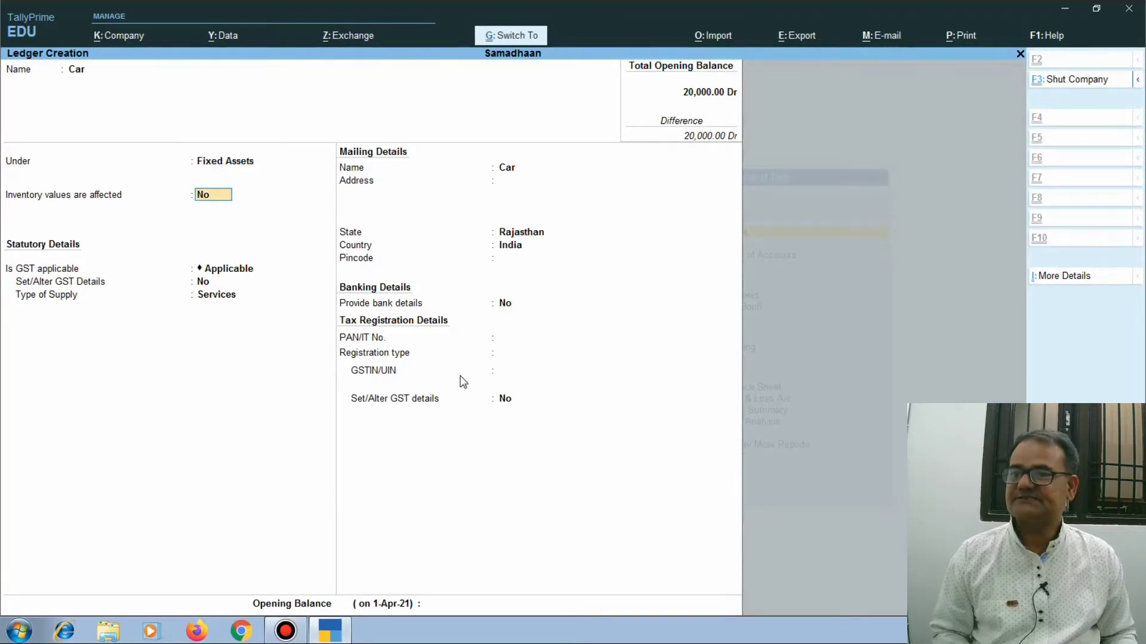
key("ctrl+a")
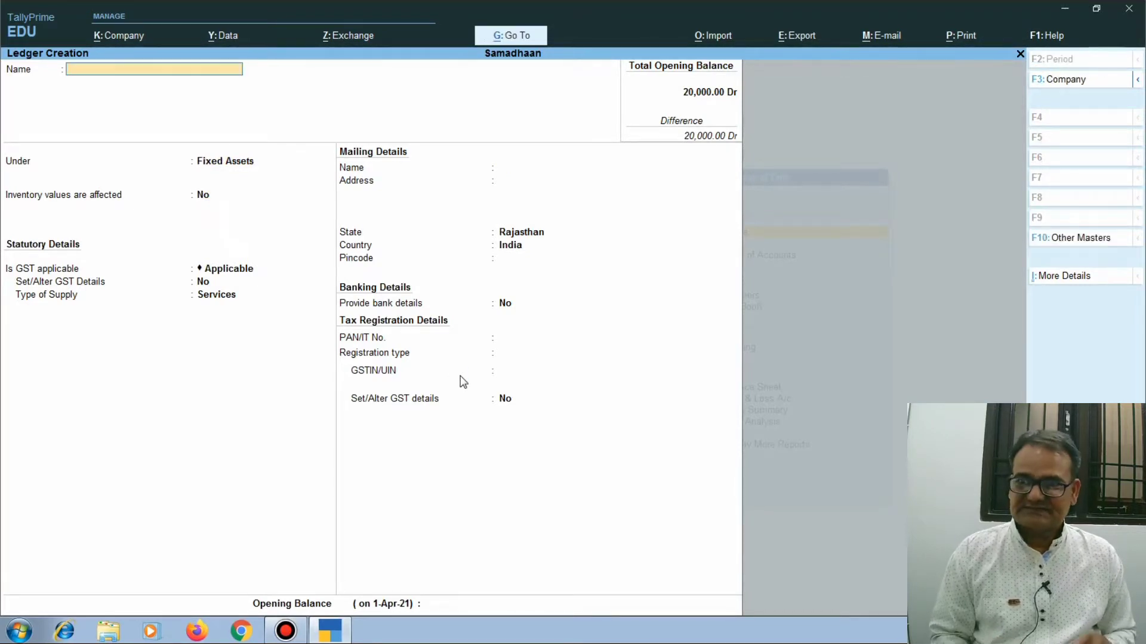
Step: Create a ledger named Computer under Fixed Assets and save it
type("Computer")
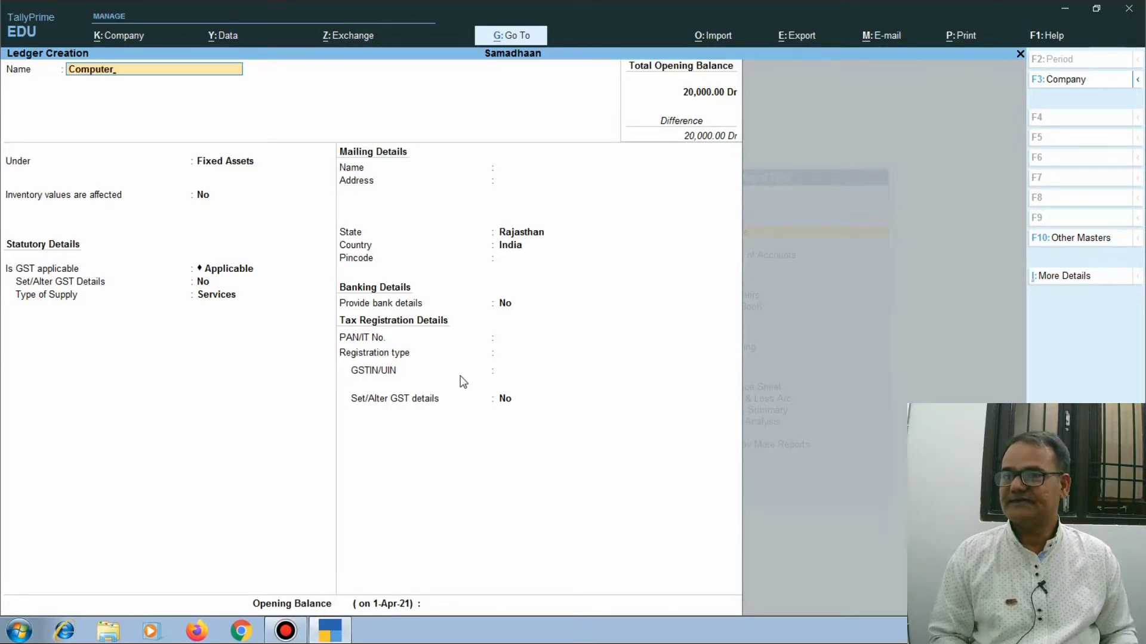
key("Return")
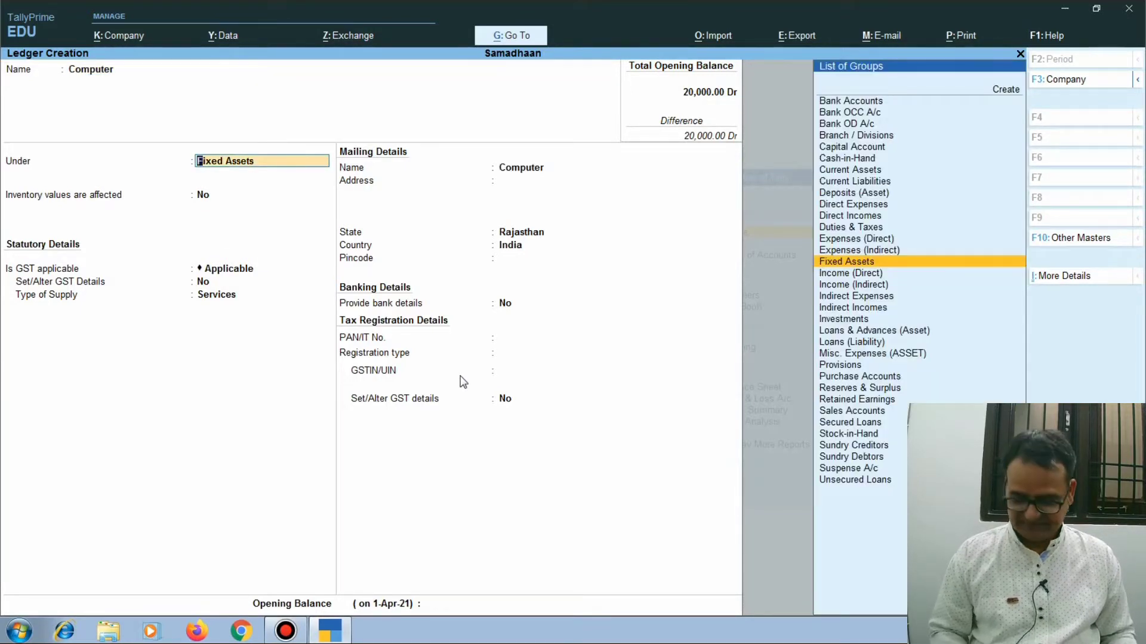
key("Return")
key("ctrl")
key("ctrl+a")
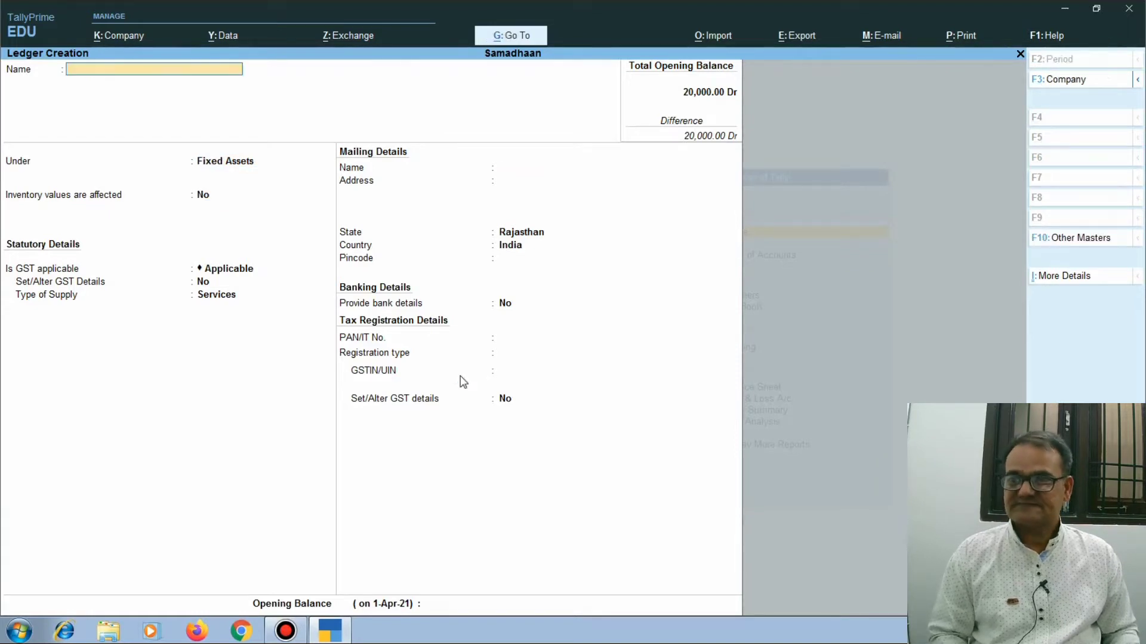
Step: Create a ledger named Printer under Fixed Assets and save it
type("Printer")
key("Return")
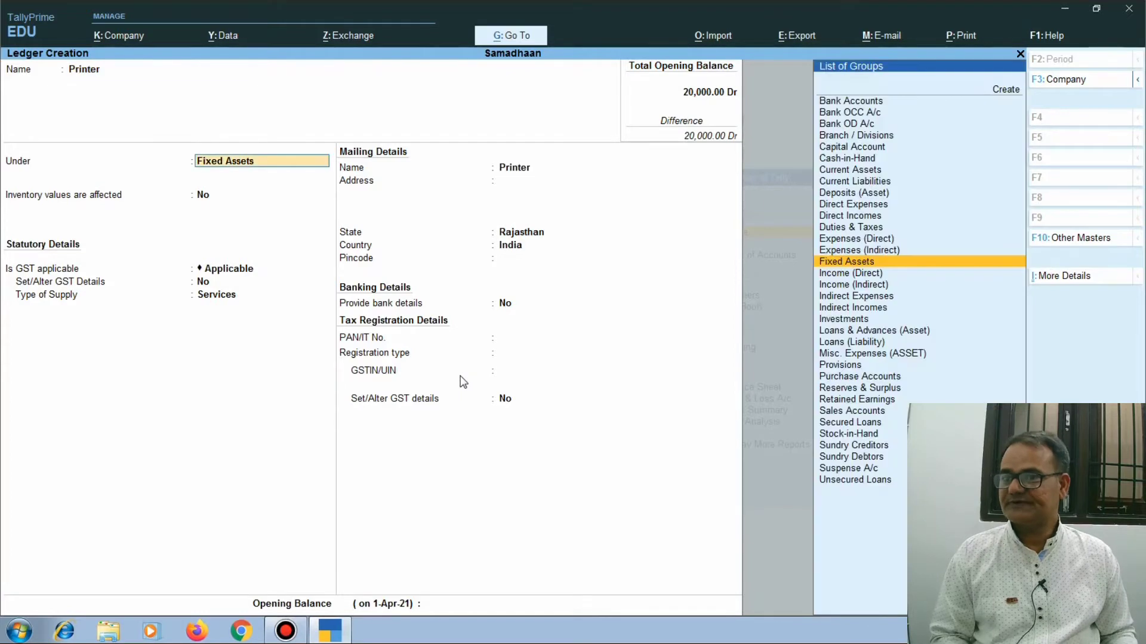
key("Return")
key("ctrl")
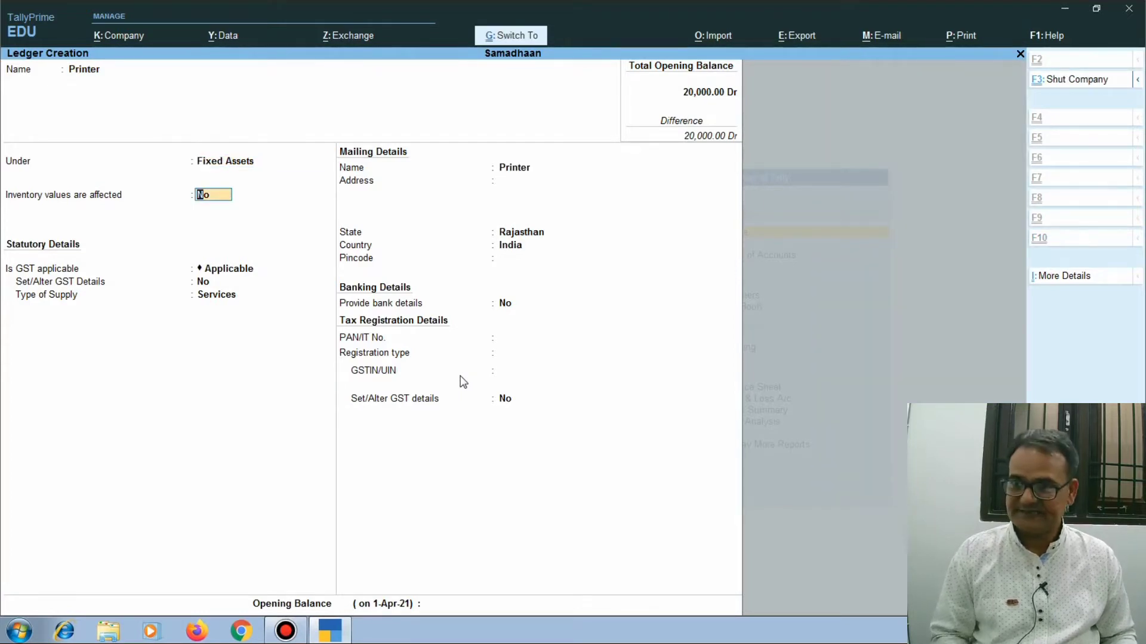
key("ctrl+a")
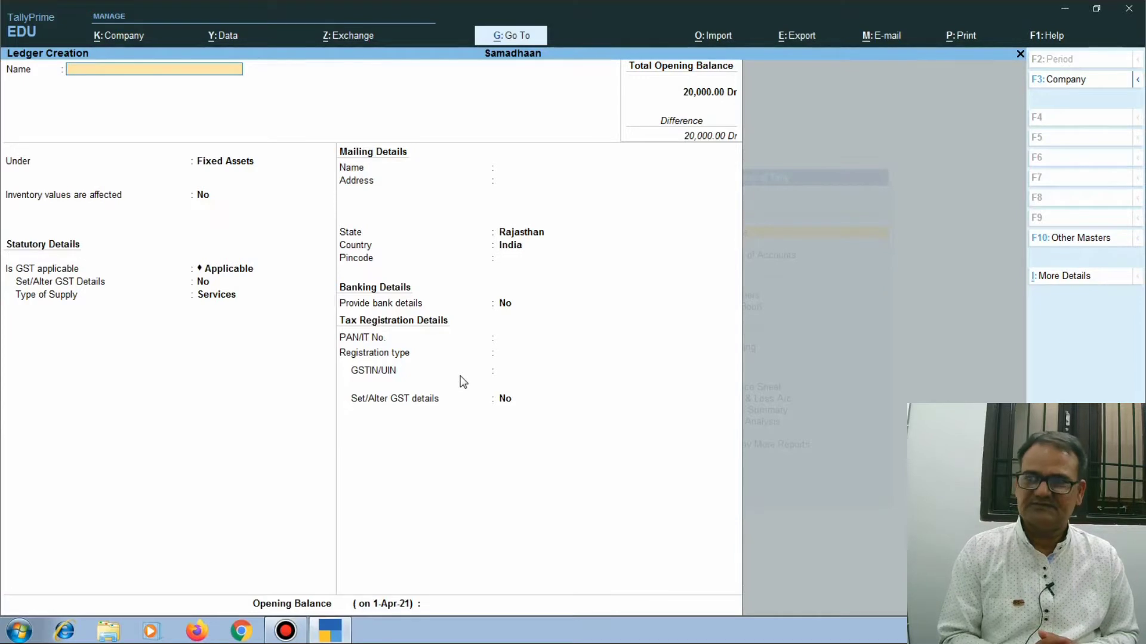
Step: Create a ledger named Motor Cycles under Fixed Assets and save it
type("Motor Cycles")
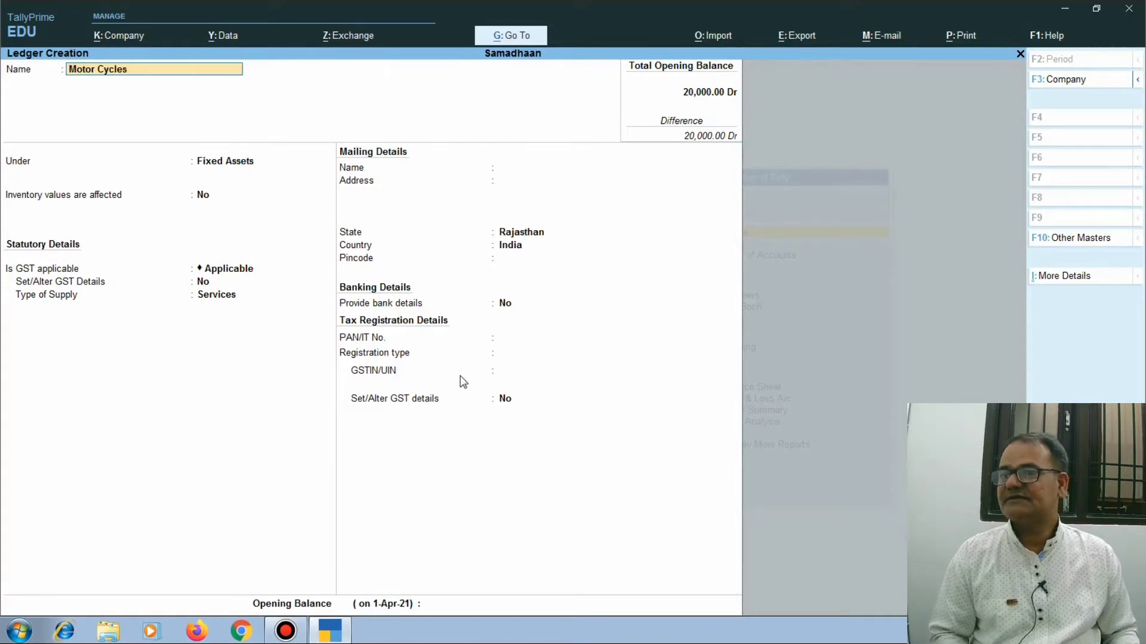
key("Return")
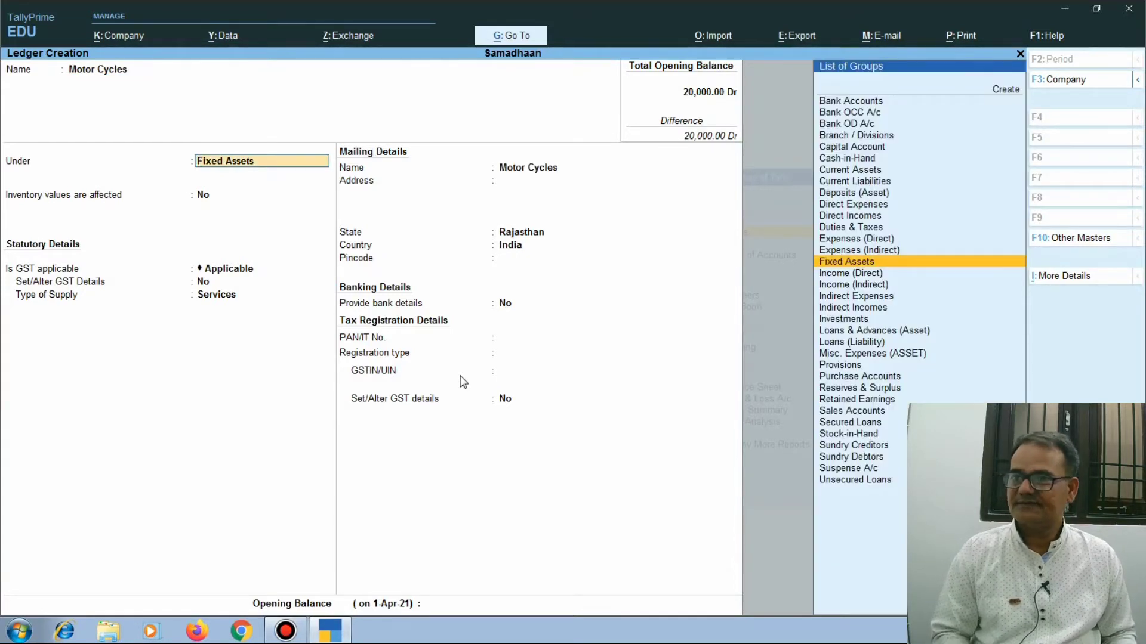
key("Return")
key("ctrl+a")
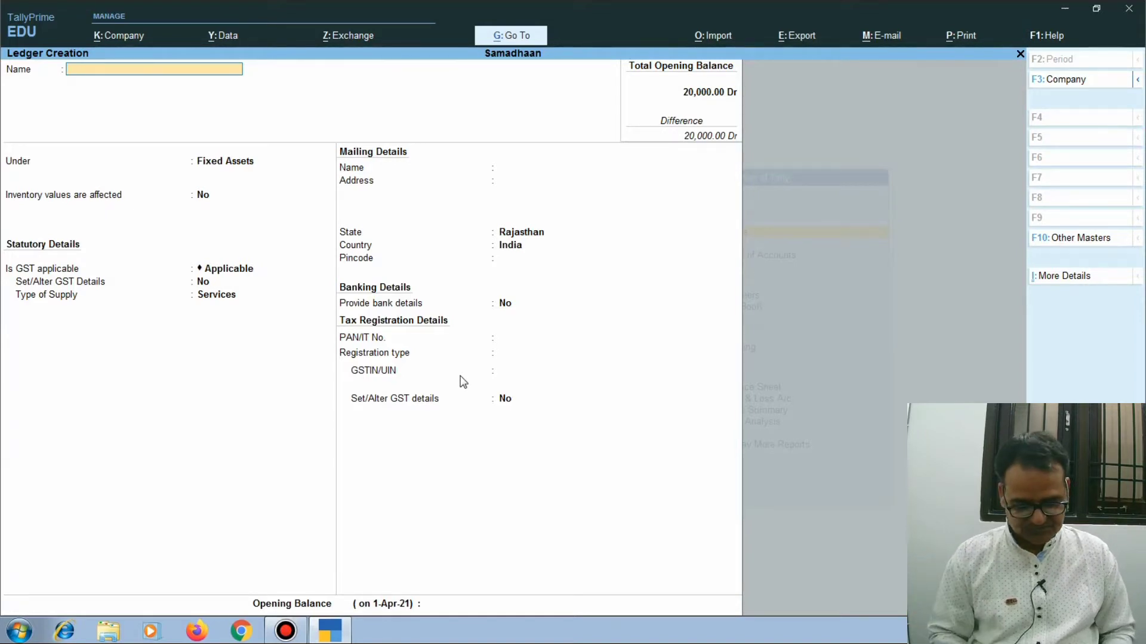
Step: Create a ledger named Shop under Fixed Assets, save it and return to the Gateway of Tally
type("Shop")
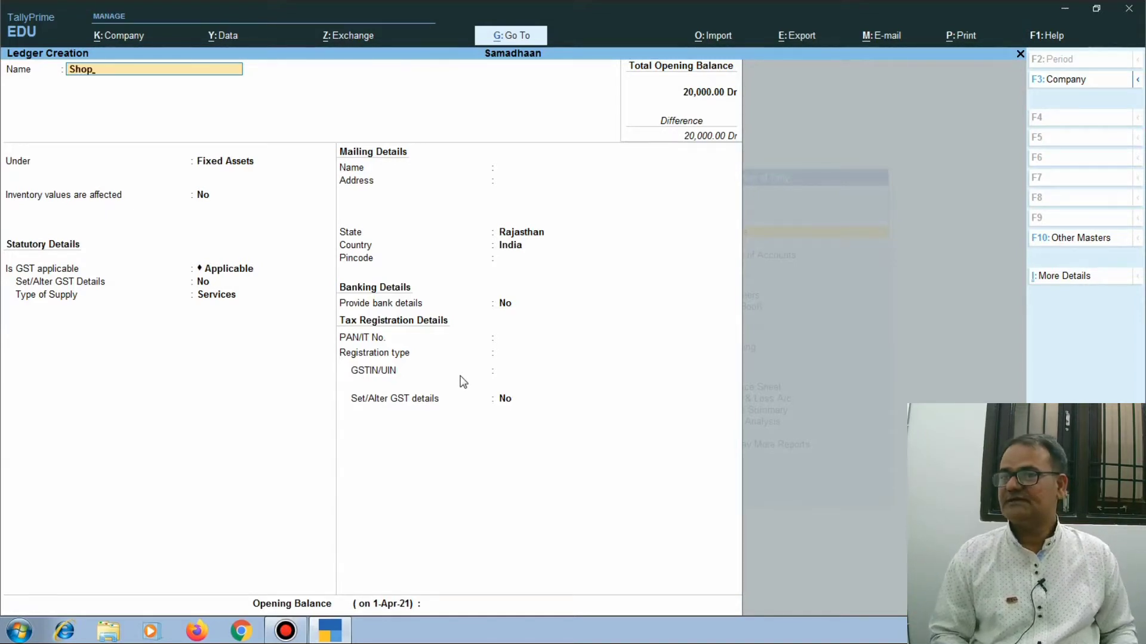
key("Return")
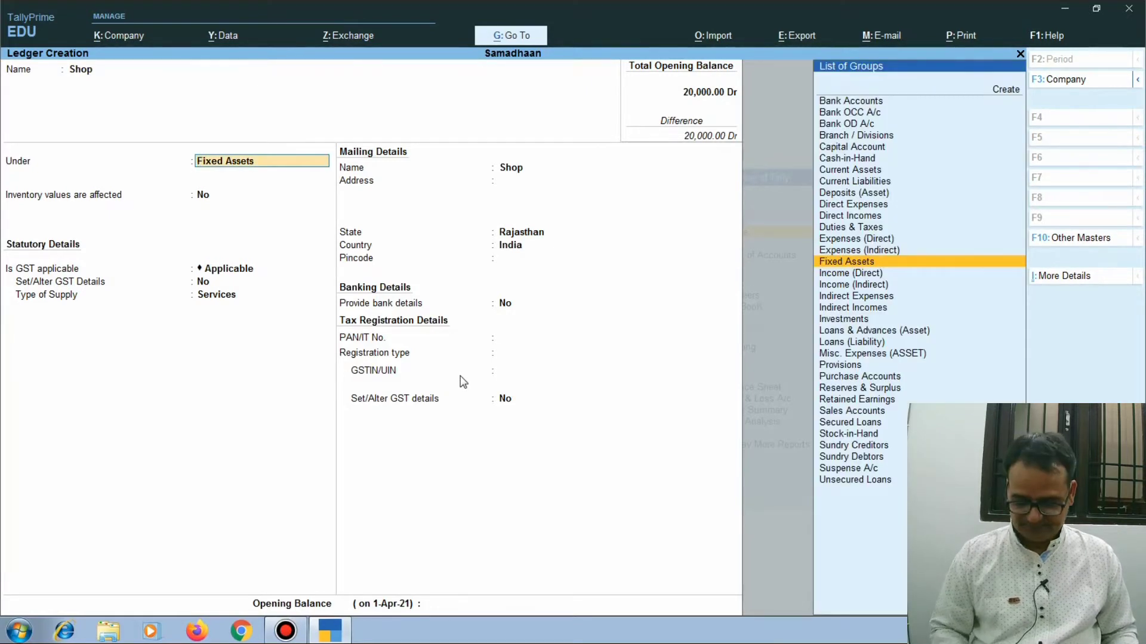
key("Return")
key("ctrl+a")
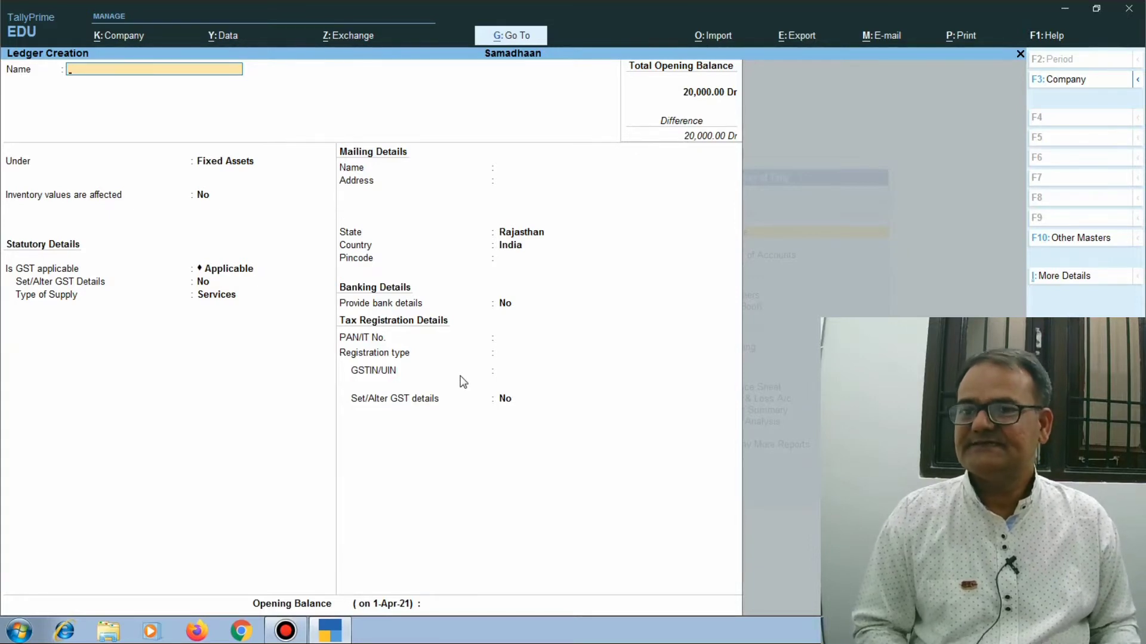
key("Escape")
key("Escape")
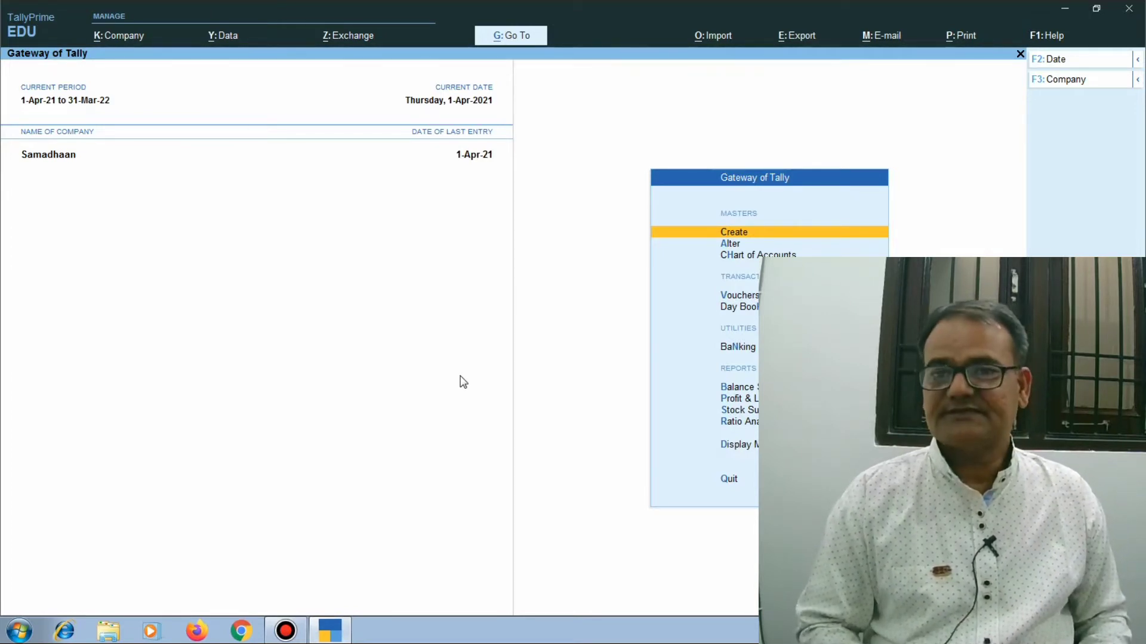
Step: Create a new ledger named Opening Stock under the Stock-in-Hand group and save it
key("Return")
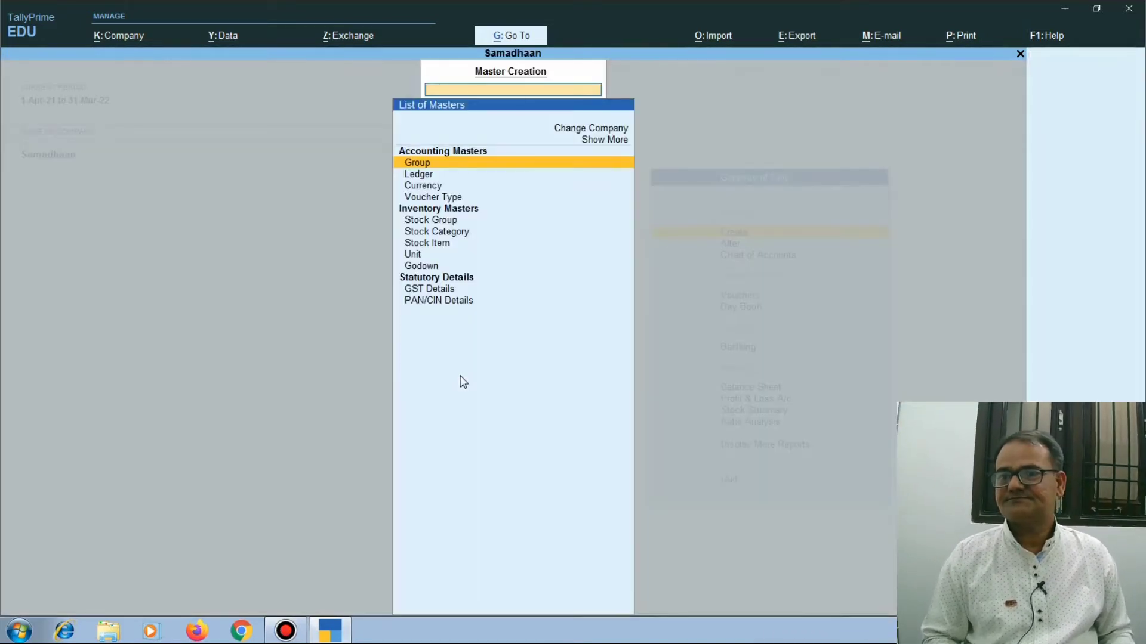
key("Down")
key("Return")
type("Ope")
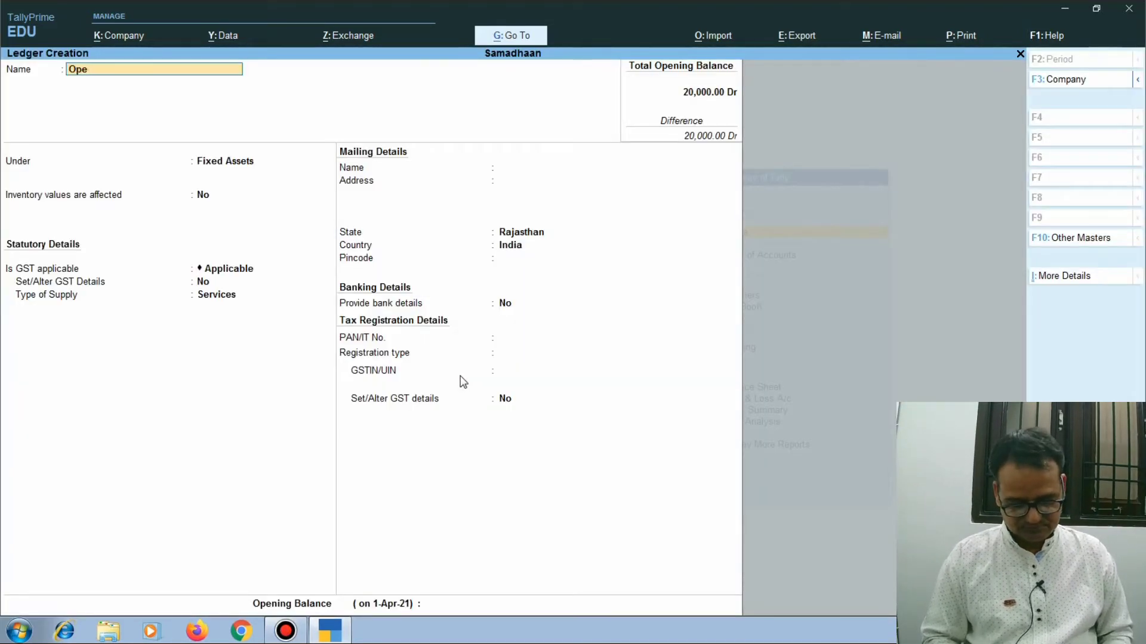
type("ning St")
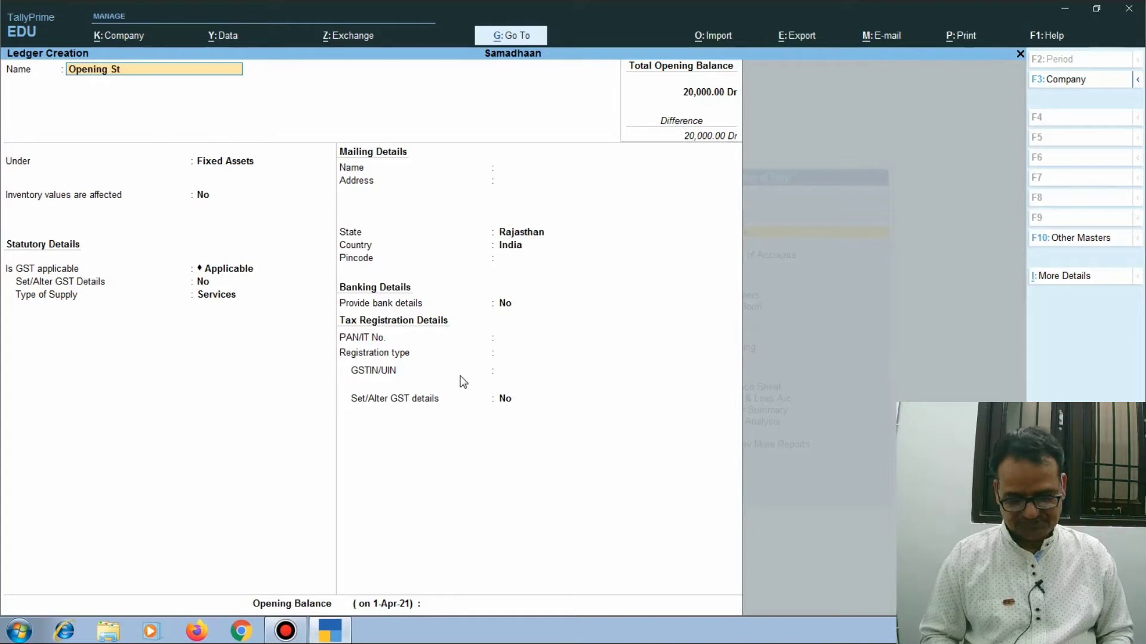
type("ock")
key("Return")
type("Sto")
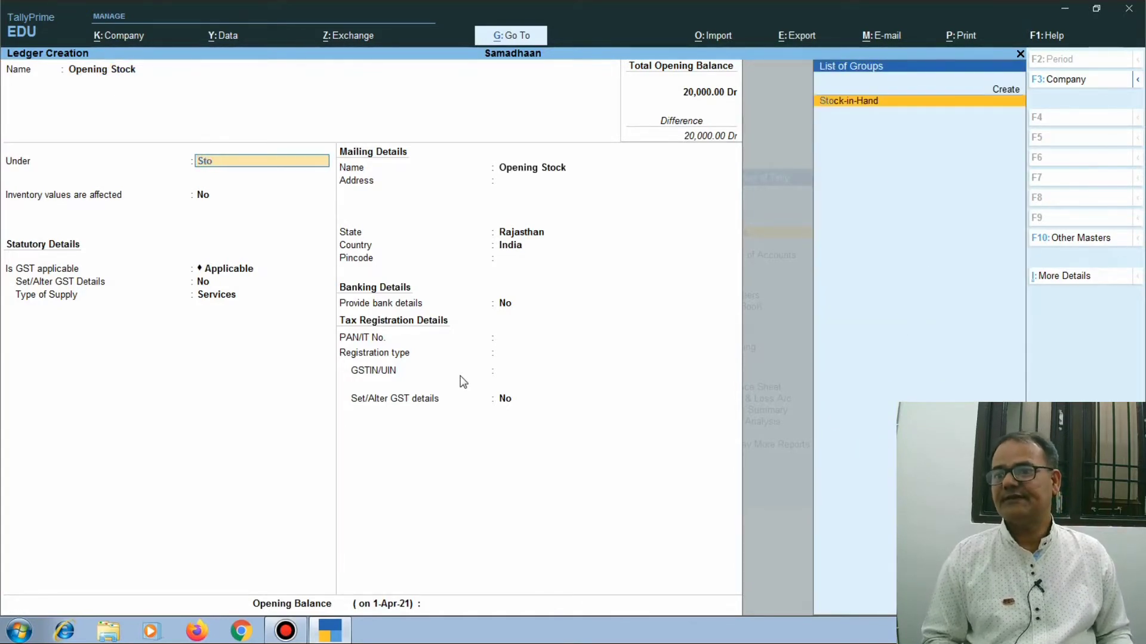
key("Return")
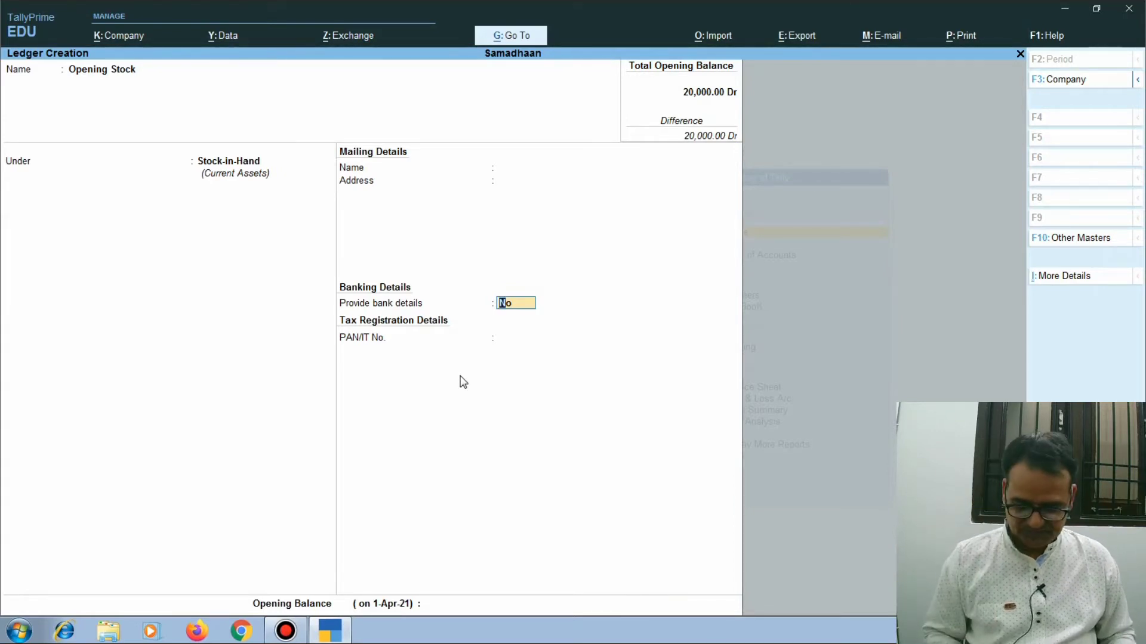
key("ctrl")
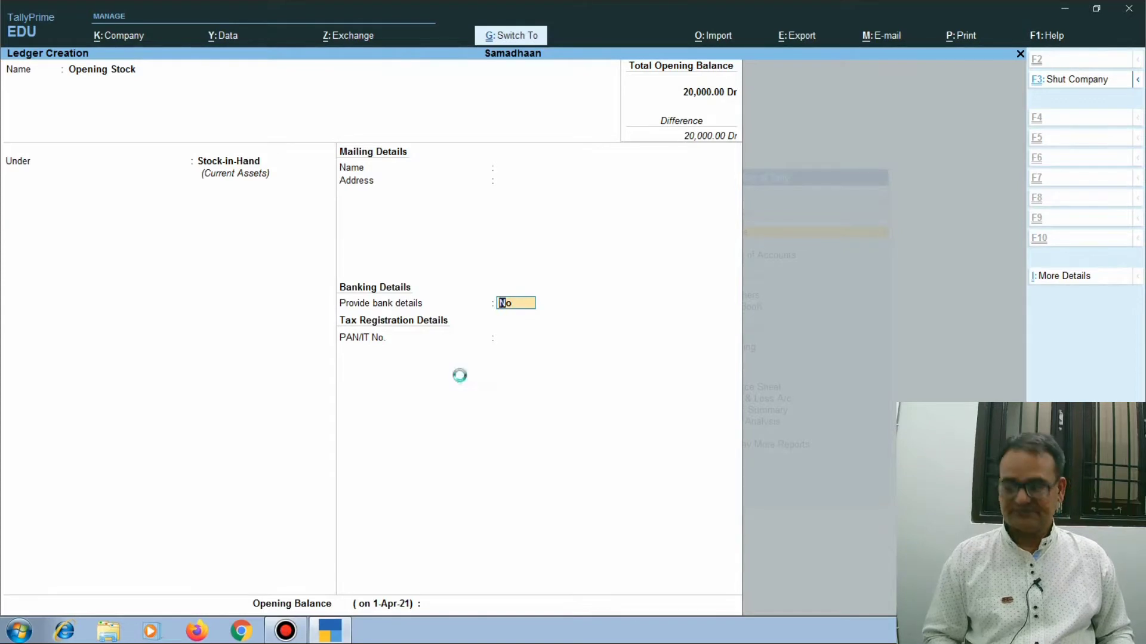
key("ctrl+a")
Step: Create a ledger named Closing Stock under Stock-in-Hand, save it and return to the Gateway of Tally
type("Closing")
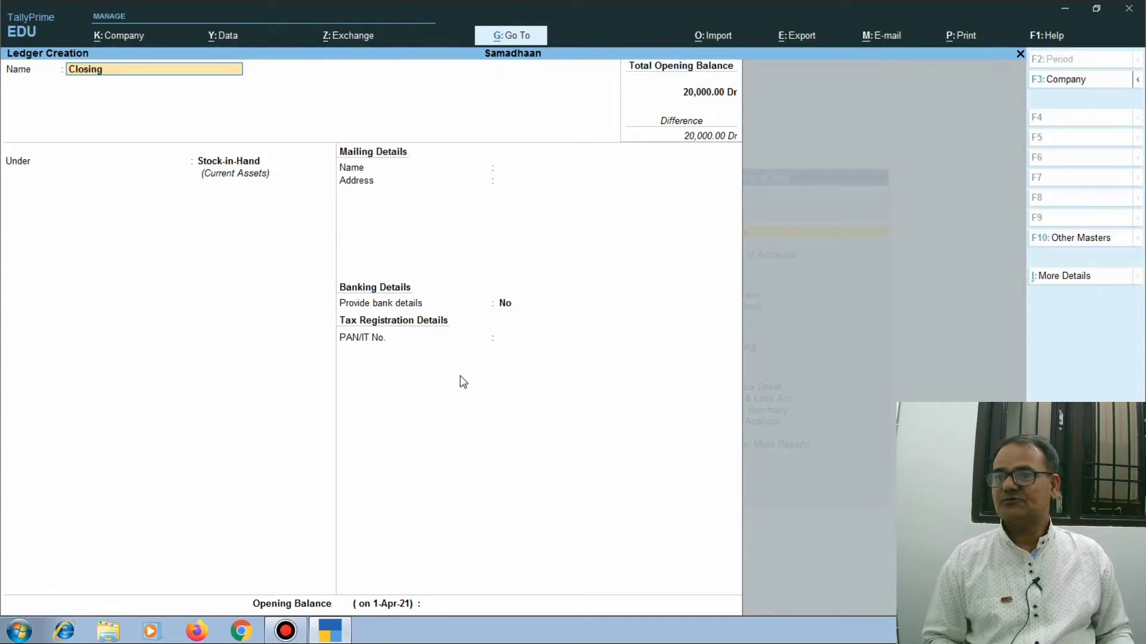
type(" Stock")
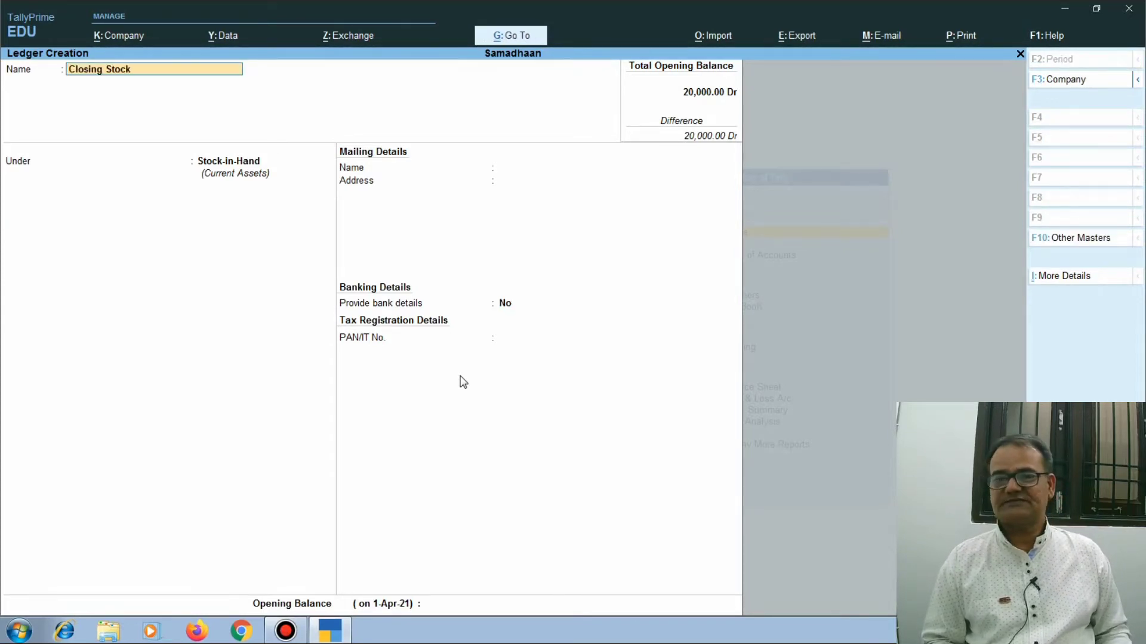
key("Return")
key("Return")
key("ctrl+a")
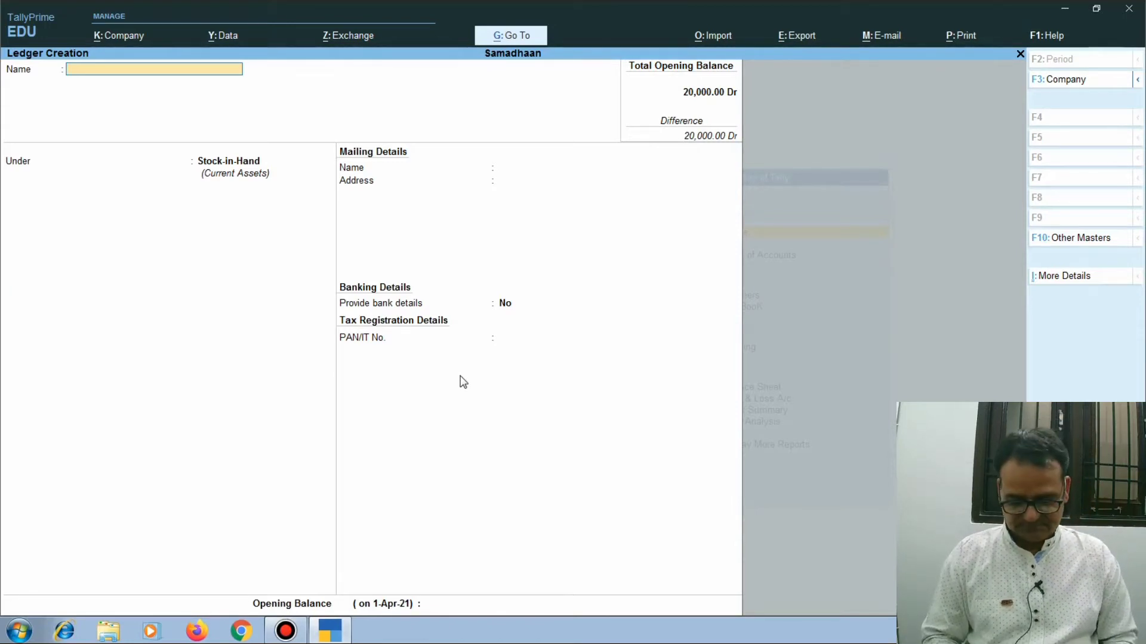
type("C")
key("BackSpace")
key("Escape")
key("Return")
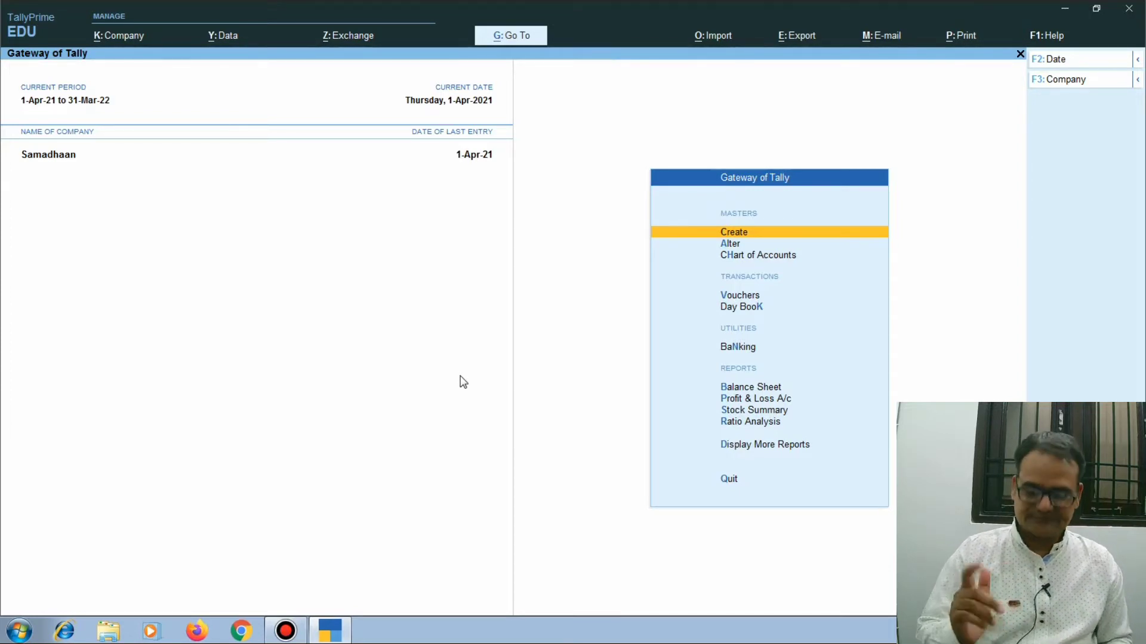
Step: Open the existing Cash ledger for alteration to examine the group it is placed under
type("alac")
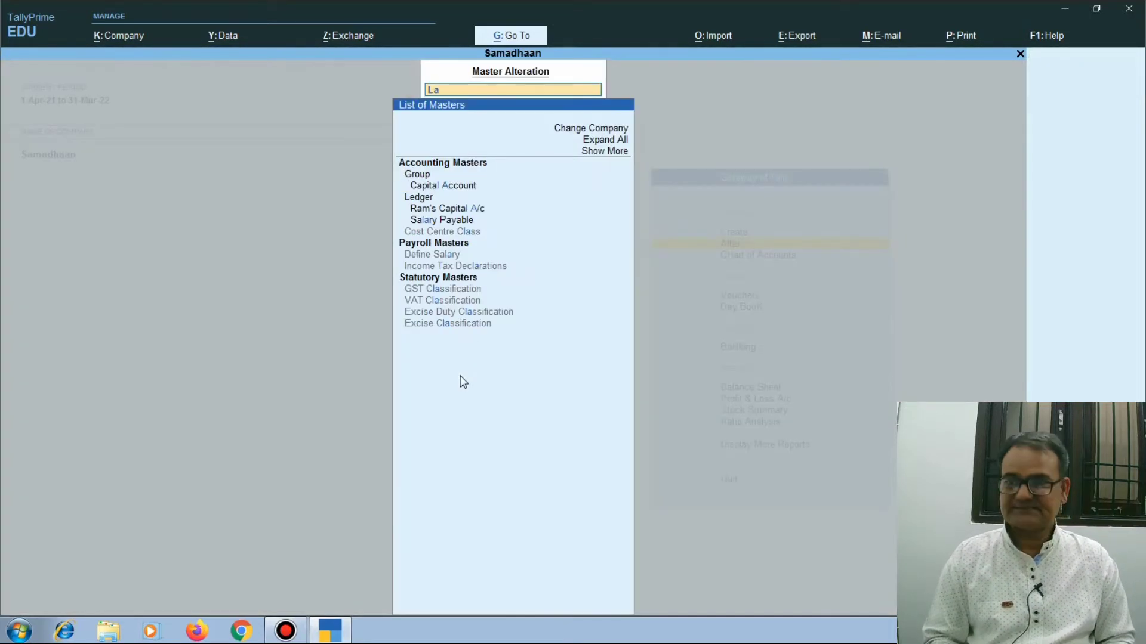
key("BackSpace")
key("BackSpace")
key("BackSpace")
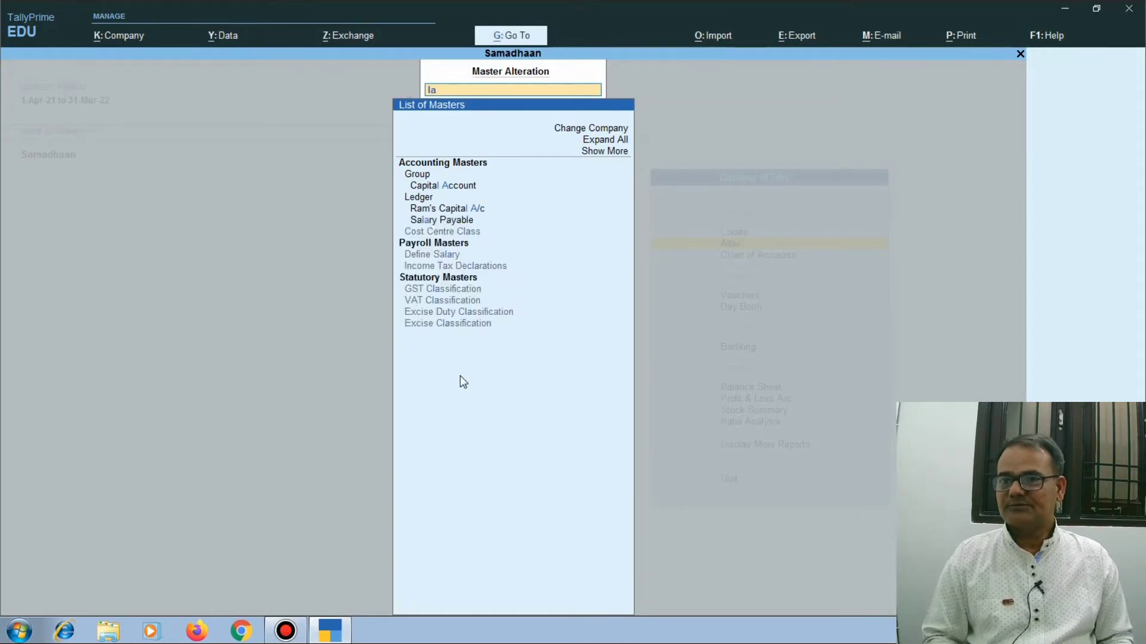
key("Down")
key("Return")
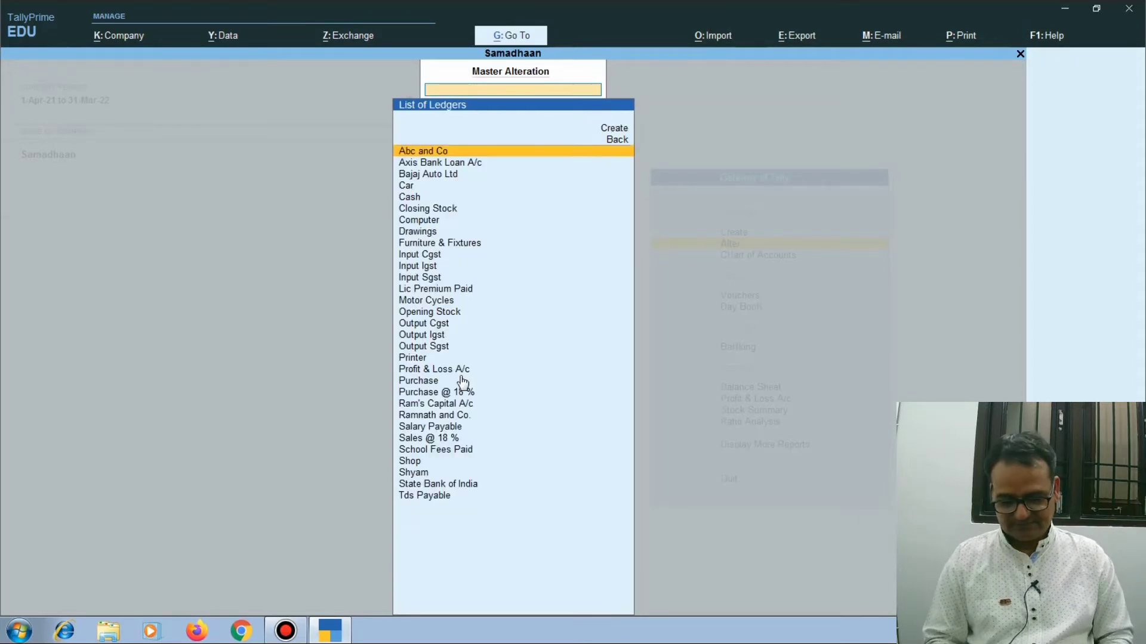
type("cash")
key("Return")
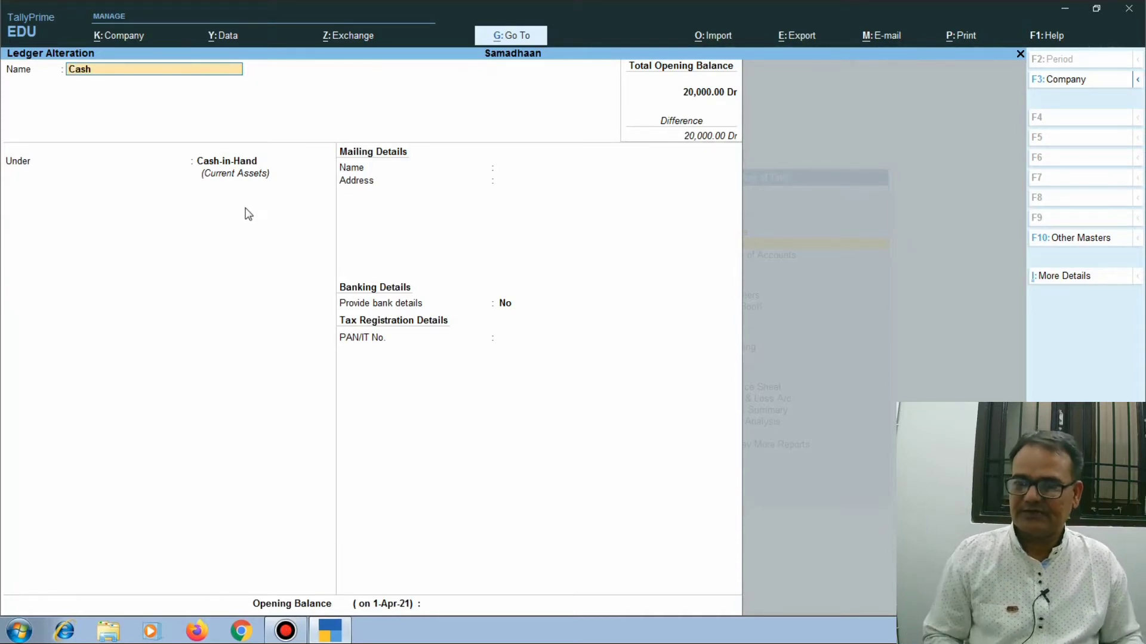
Step: Leave the Cash ledger unaltered and return to the Gateway of Tally
key("Escape")
key("Escape")
key("Escape")
key("Up")
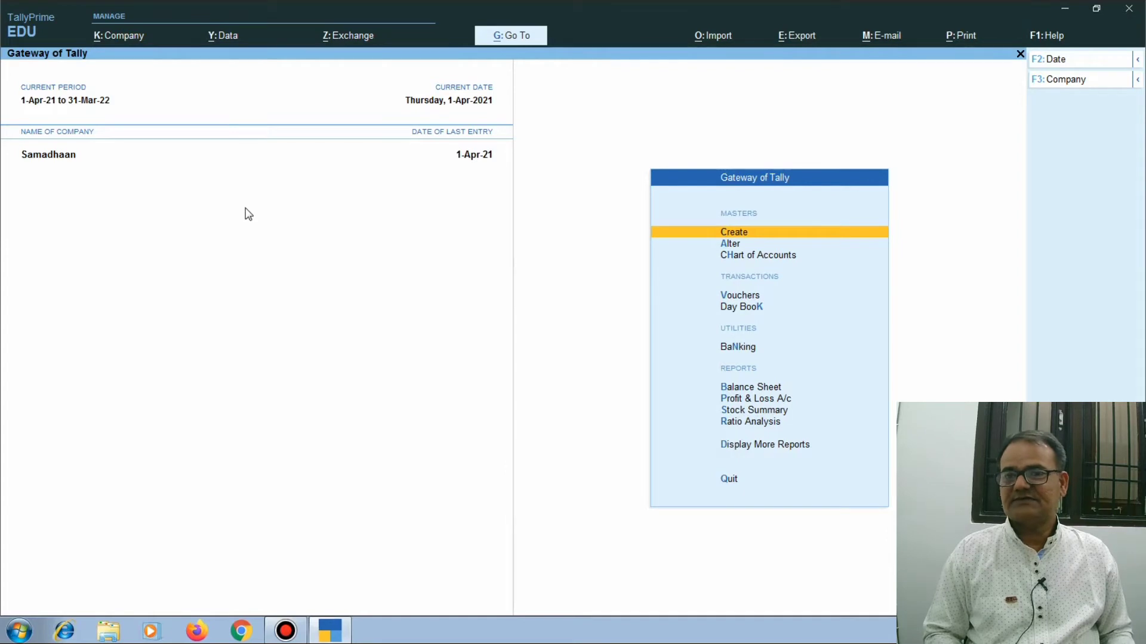
Step: Create a ledger named Svm Mills under the Sundry Debtors group and save it
key("Return")
key("Down")
key("Return")
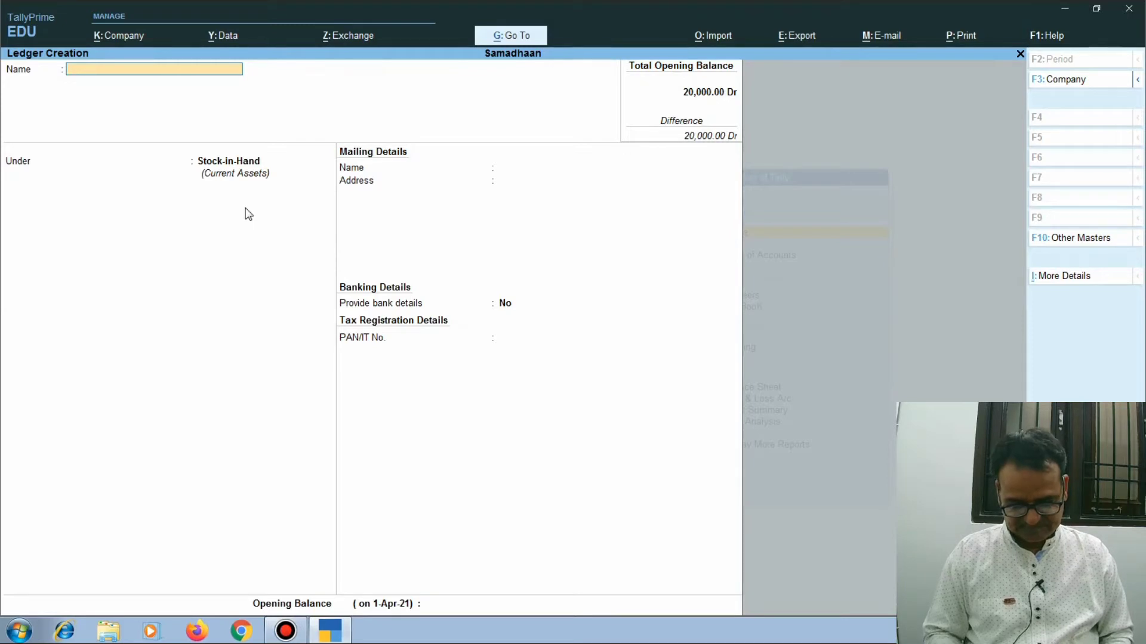
type("Sv")
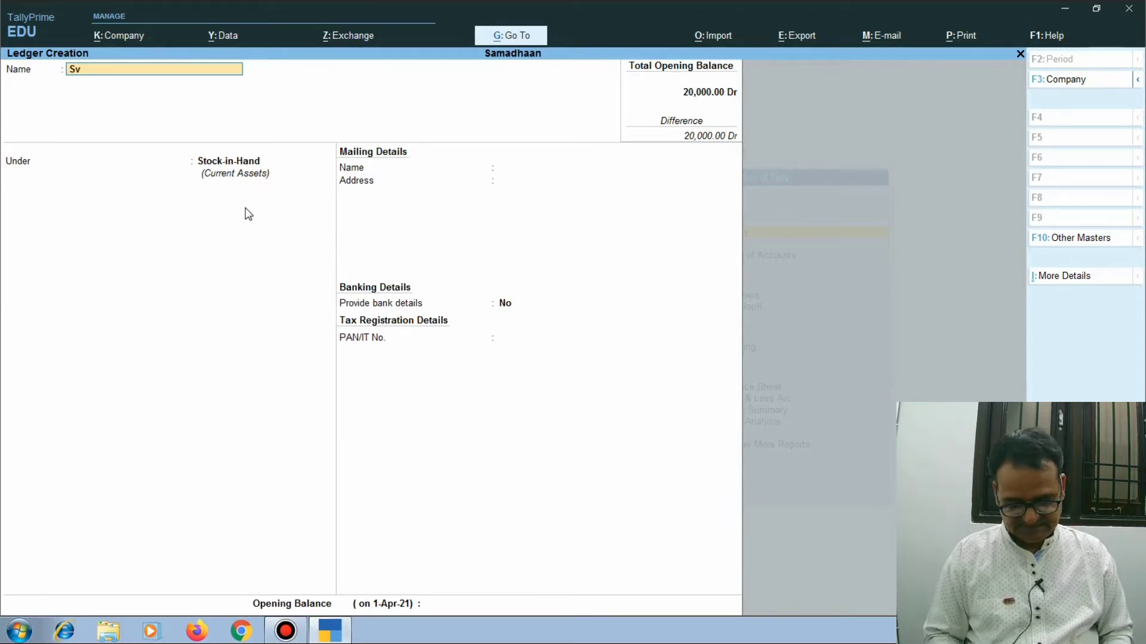
type("m m")
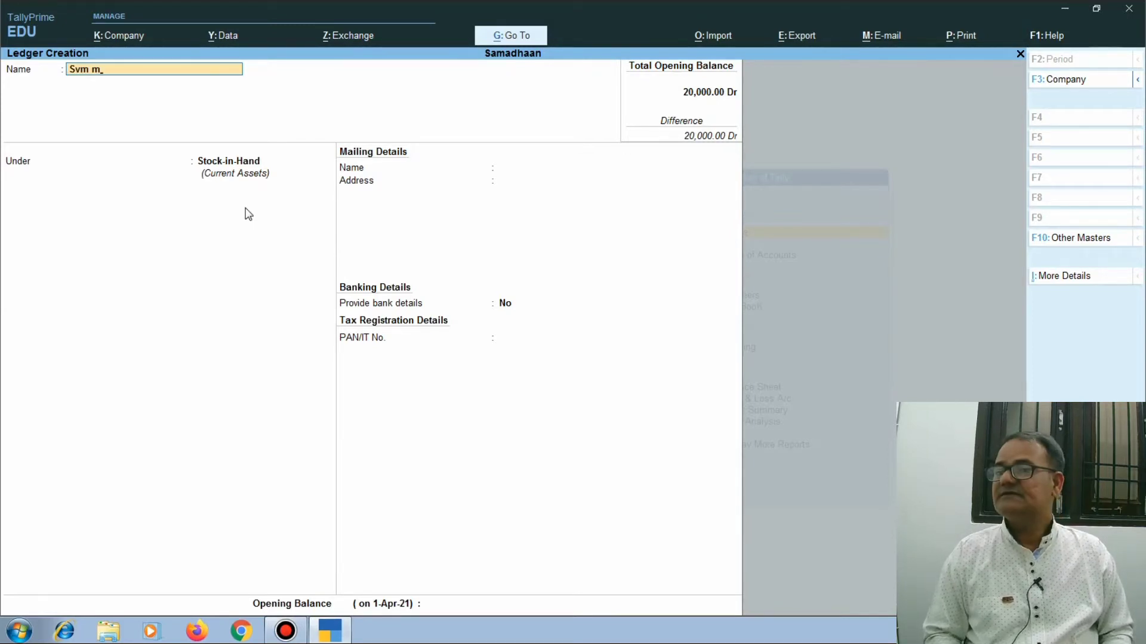
type("il")
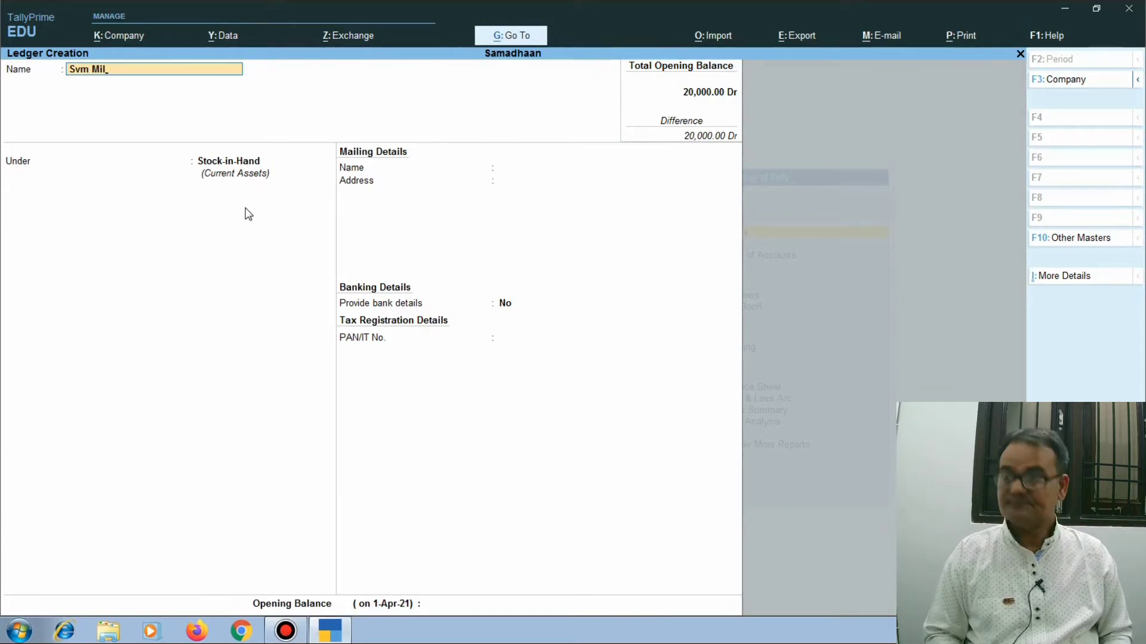
type("ls")
key("Return")
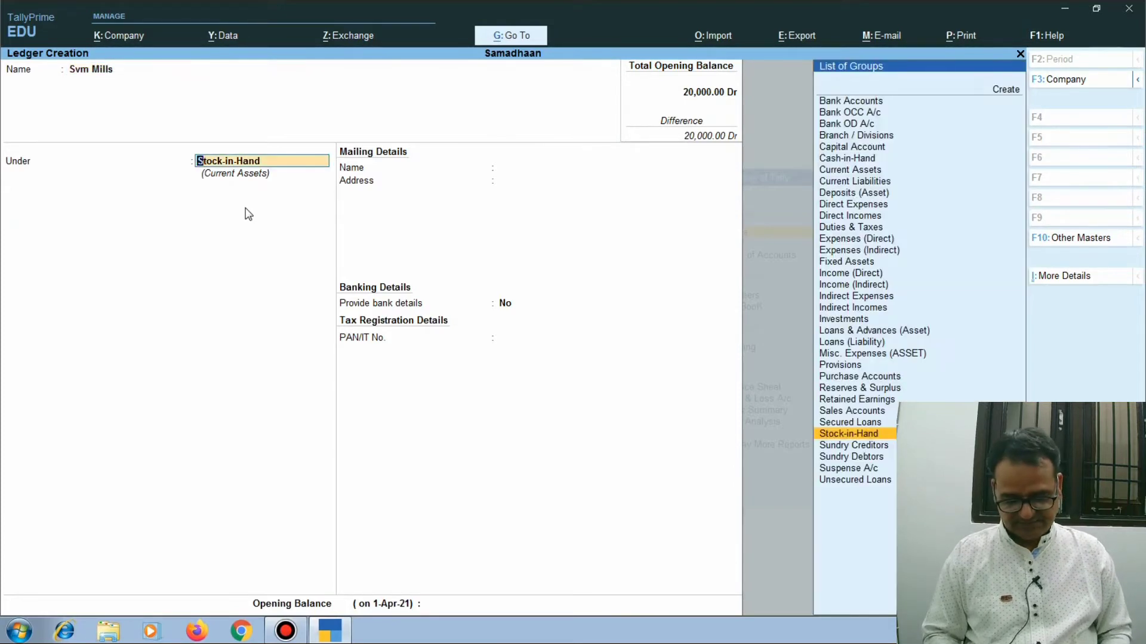
type("Sundry Debtors")
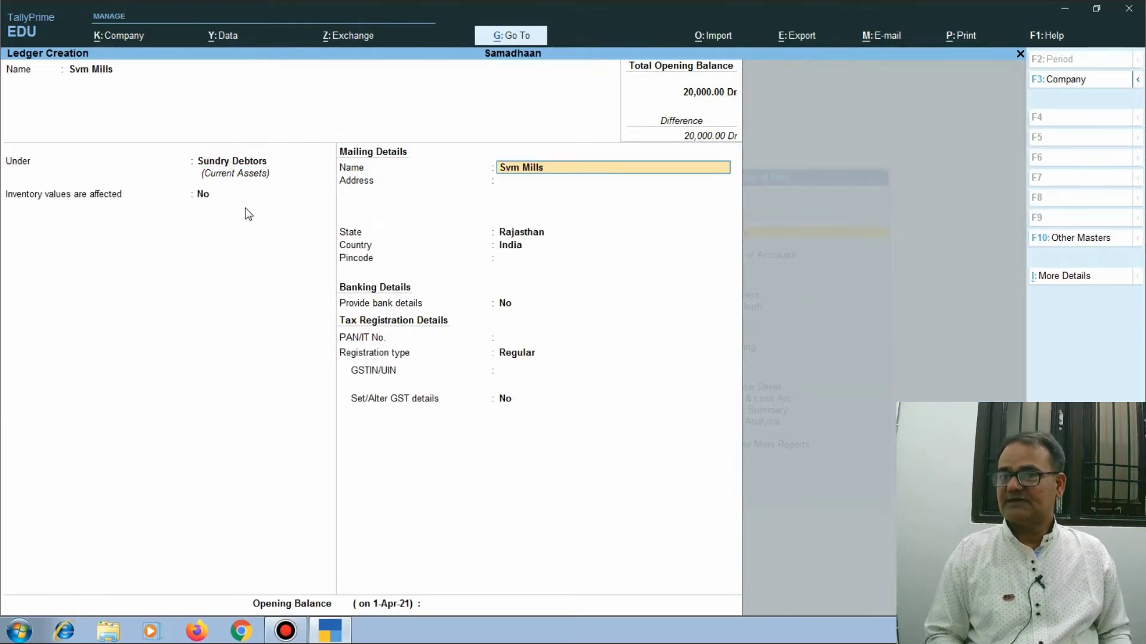
key("Return")
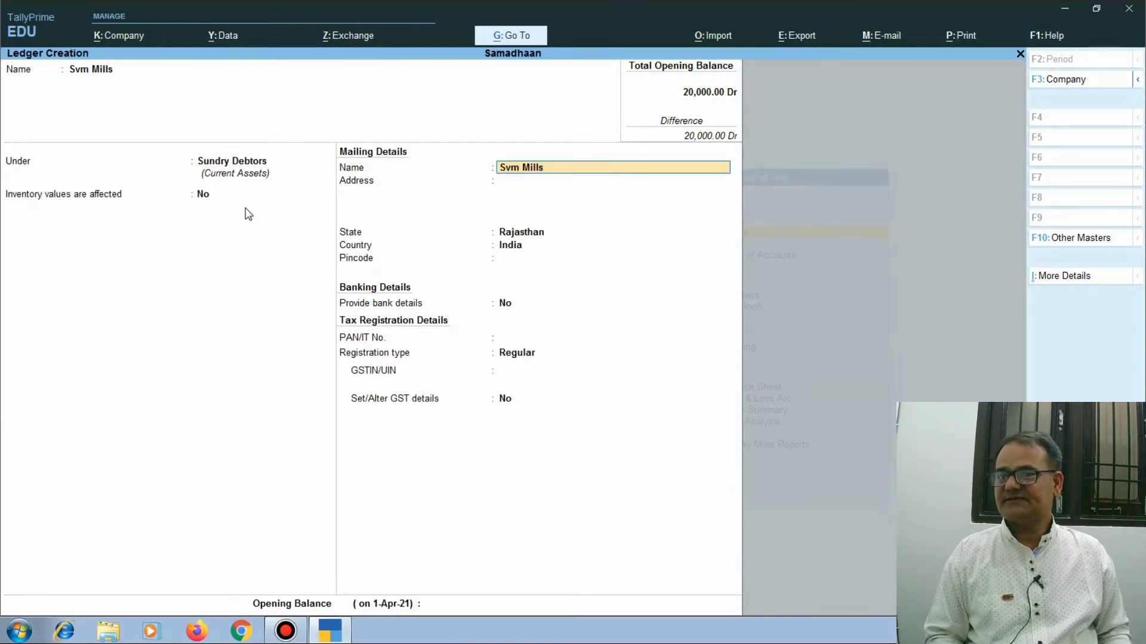
key("ctrl")
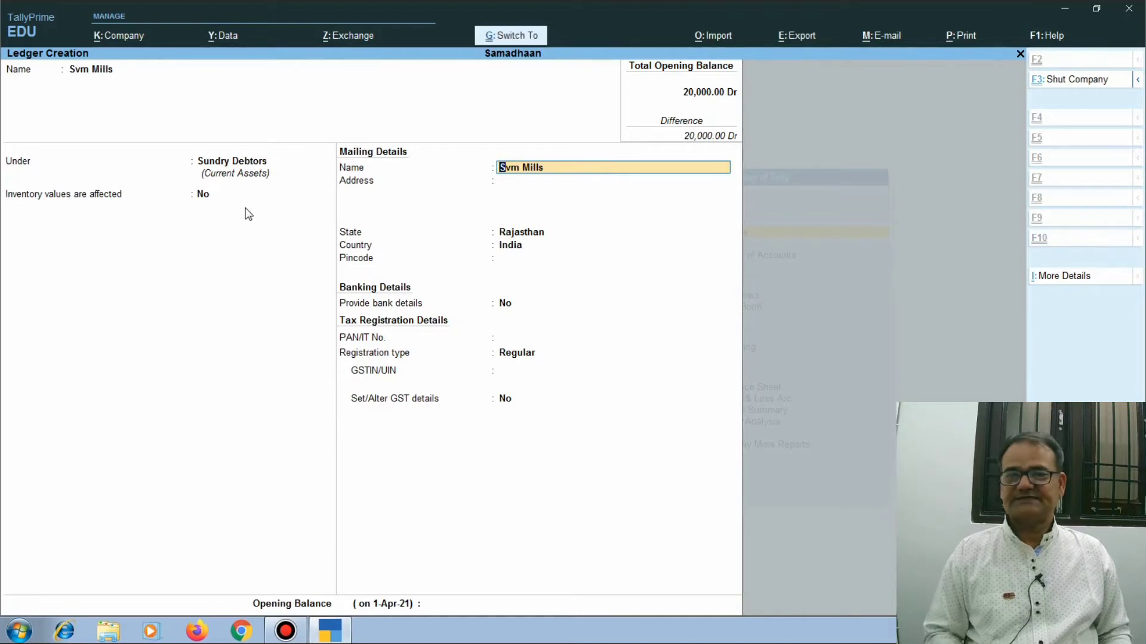
key("ctrl+a")
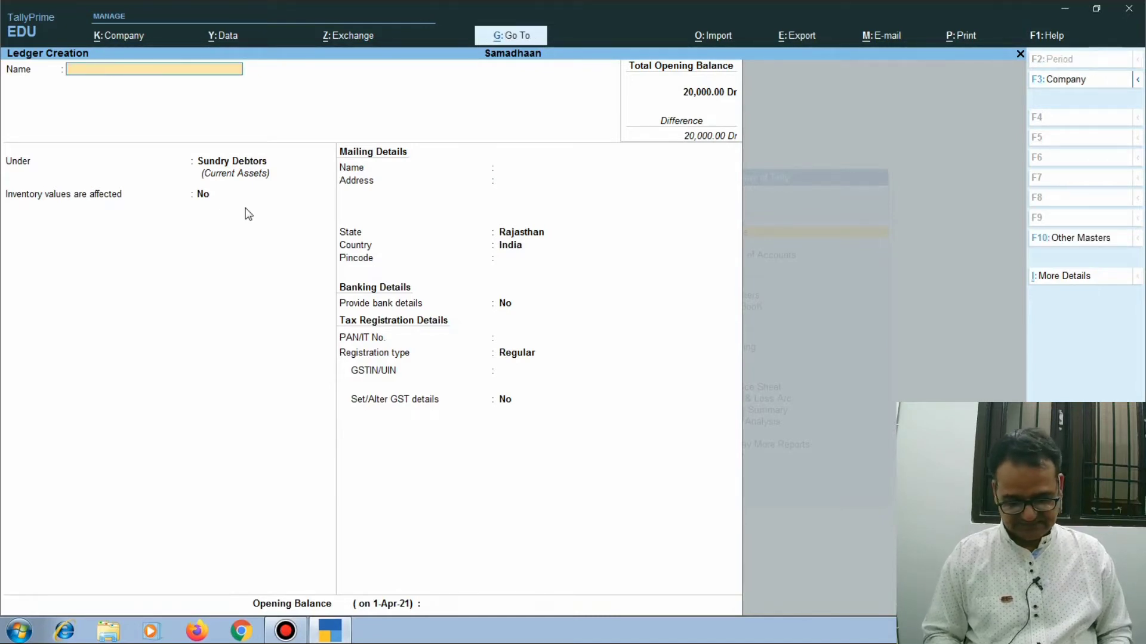
Step: Create a ledger named Vinayak and Co under Sundry Debtors, save it and return to the Gateway of Tally
type("Vinayak and Co")
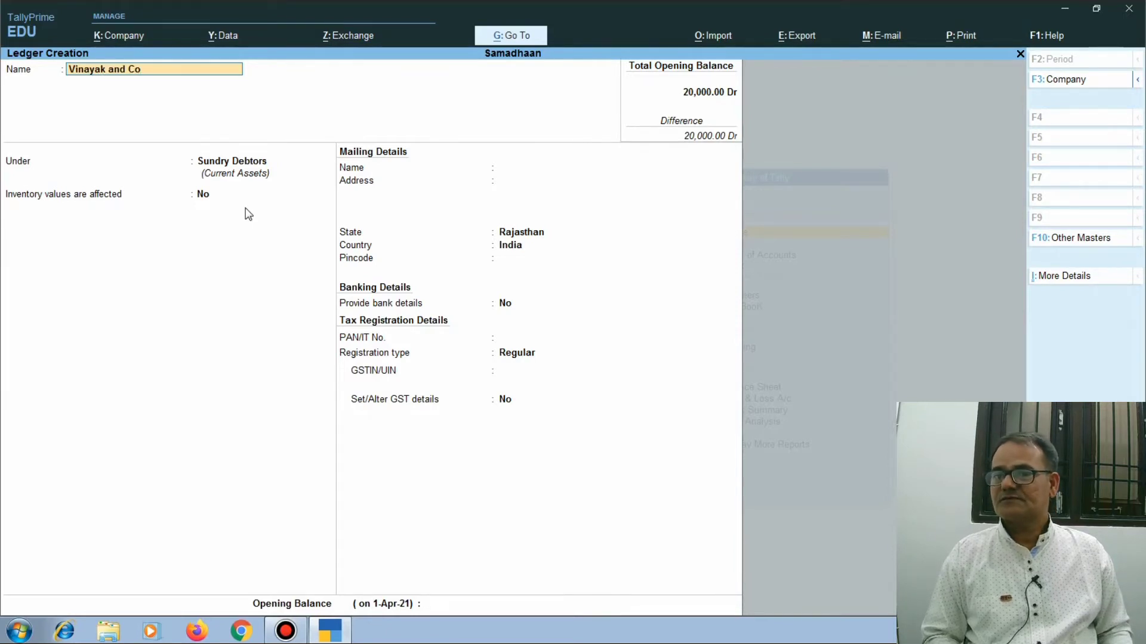
key("Return")
key("Return")
key("ctrl+a")
key("Escape")
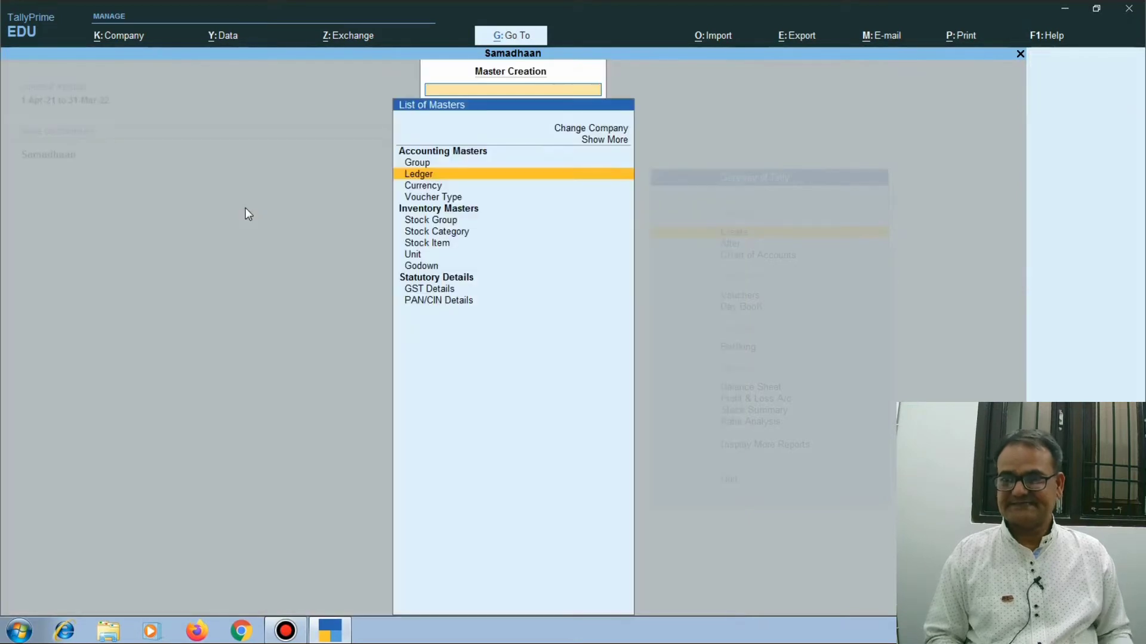
key("Escape")
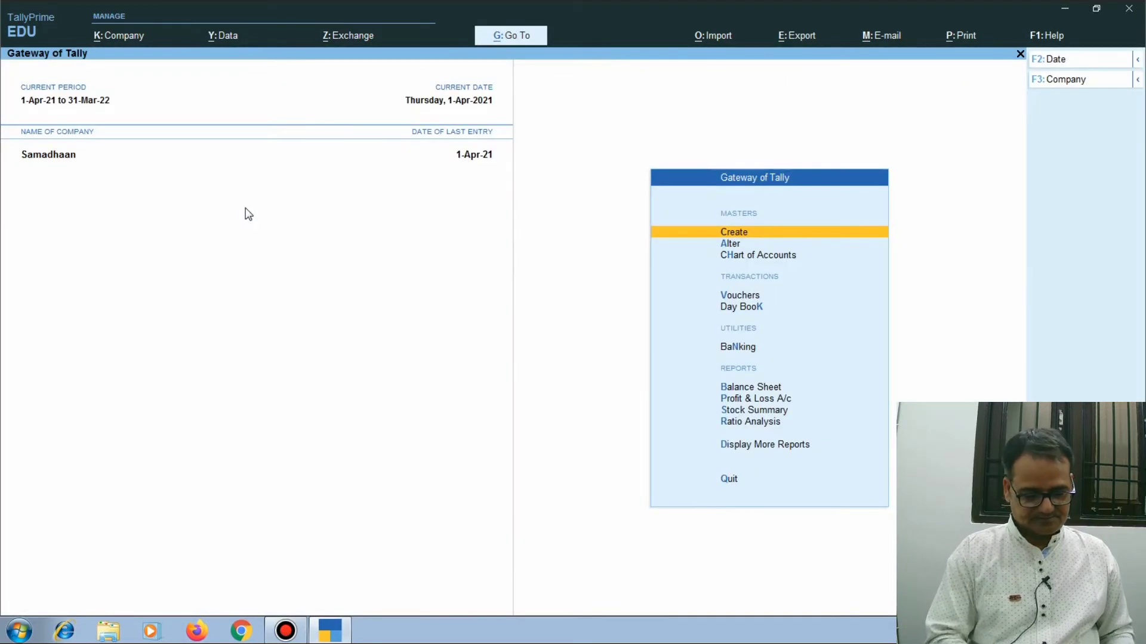
Step: Start a sales voucher with Vinayak and Co as the party and Sales @ 18 % as the sales ledger
key("Down")
key("Down")
key("Down")
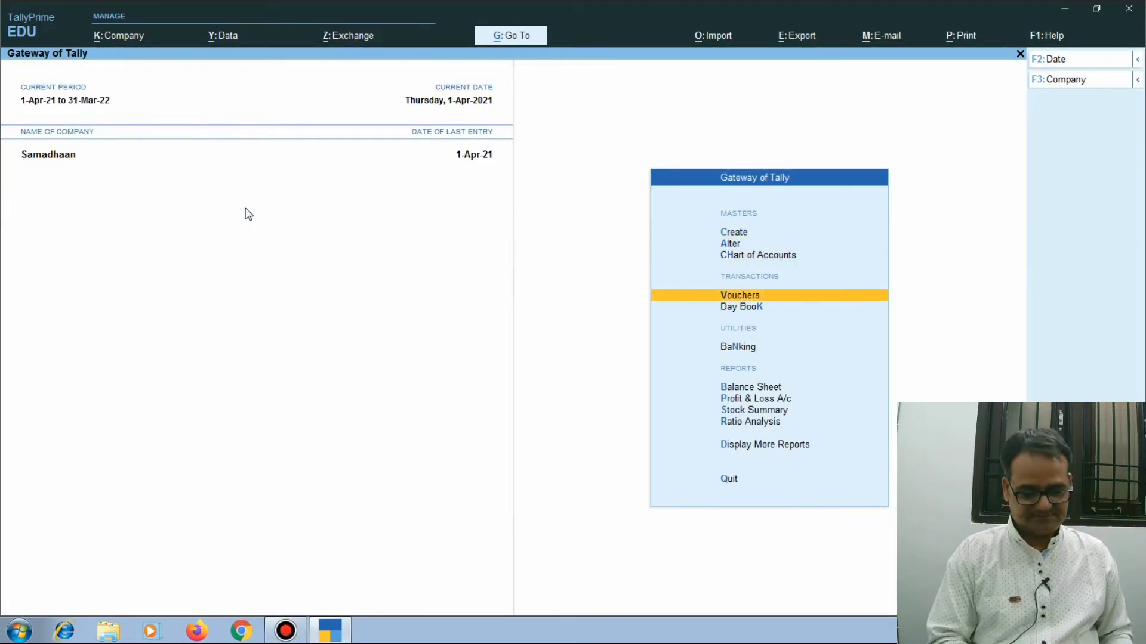
key("Return")
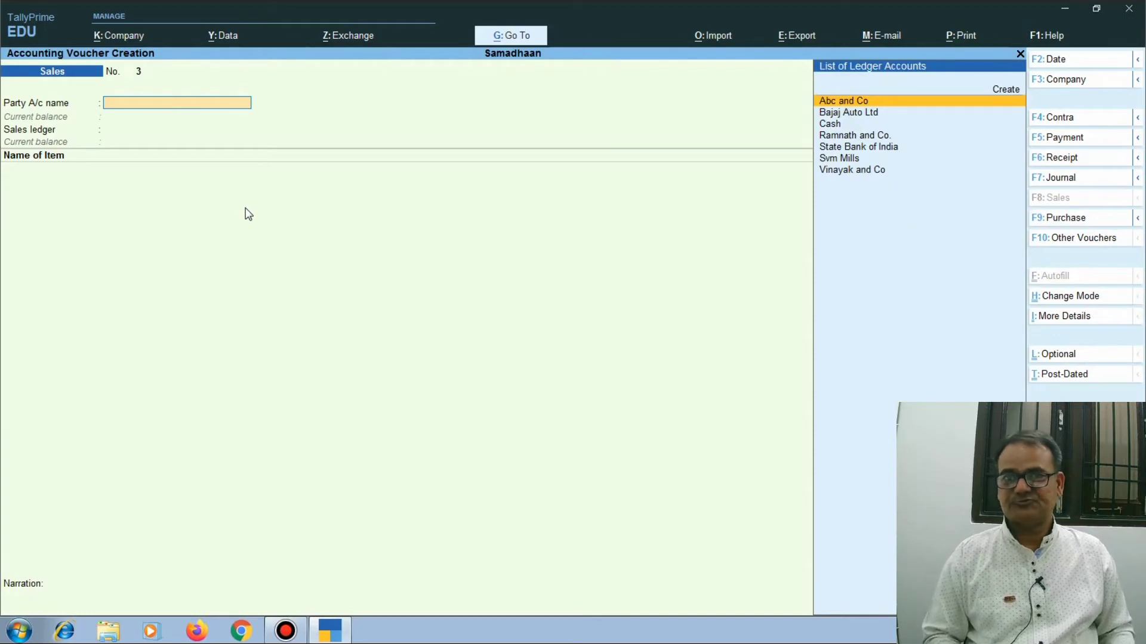
type("Vina")
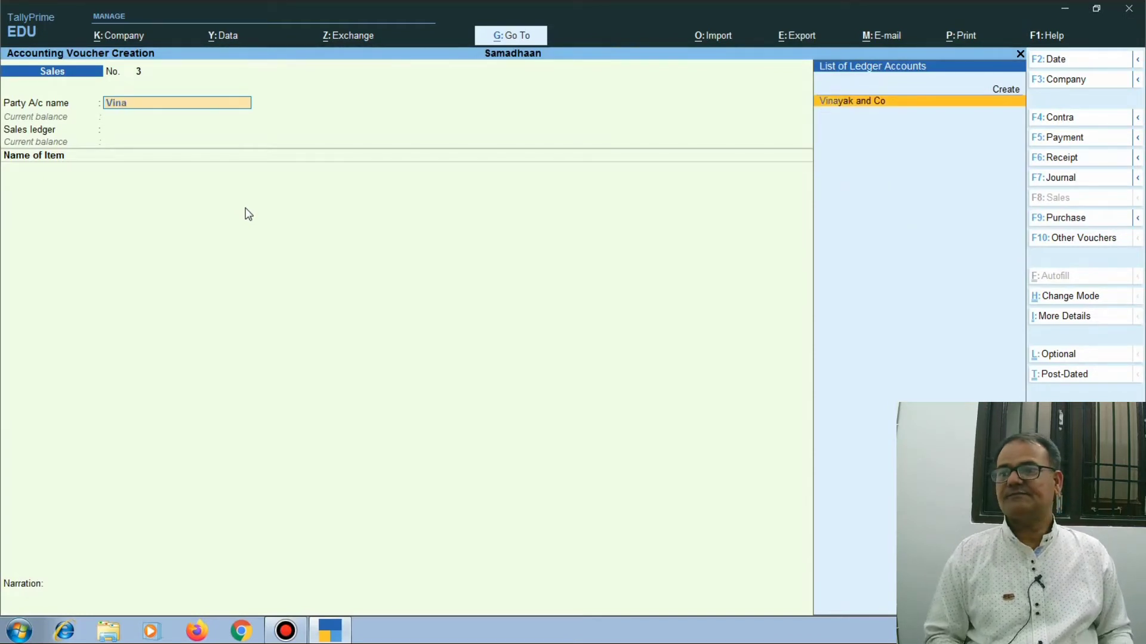
key("Return")
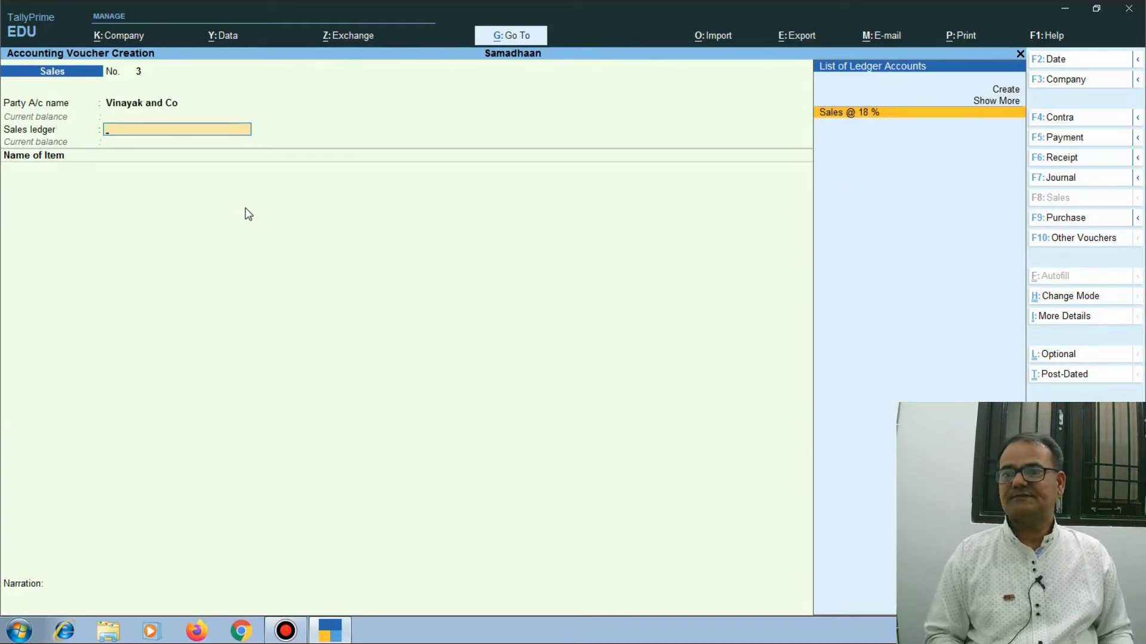
key("Return")
key("Return")
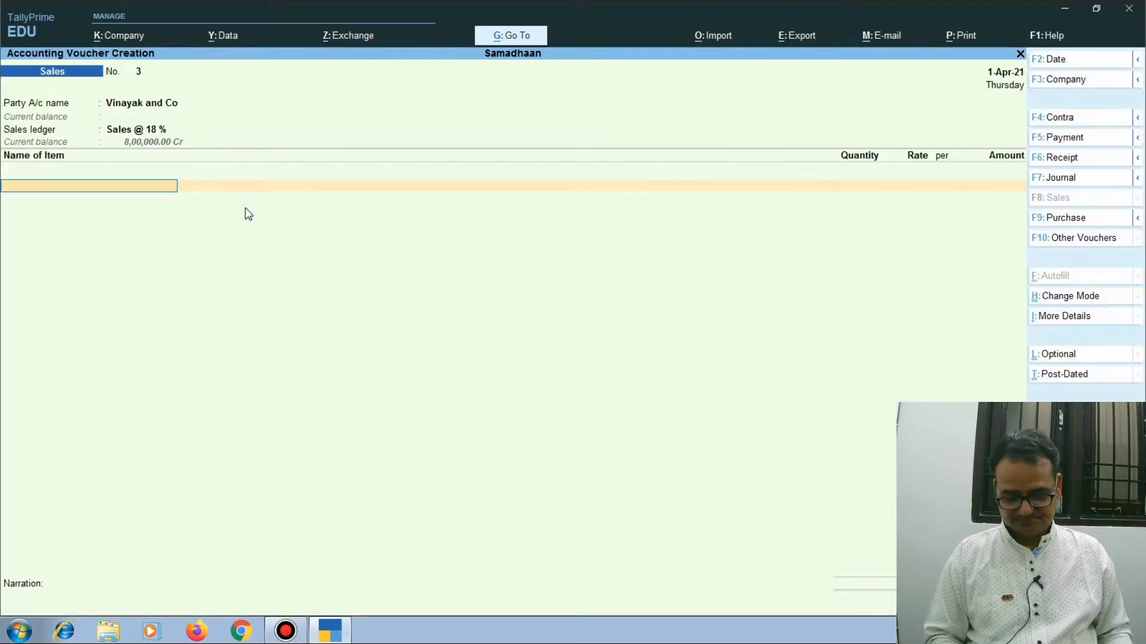
Step: End the item list and add a Sales @ 18 % line of 4,00,000, accepting the default tax classification
key("Return")
type("Sales")
key("Return")
key("Return")
type("4,00,000")
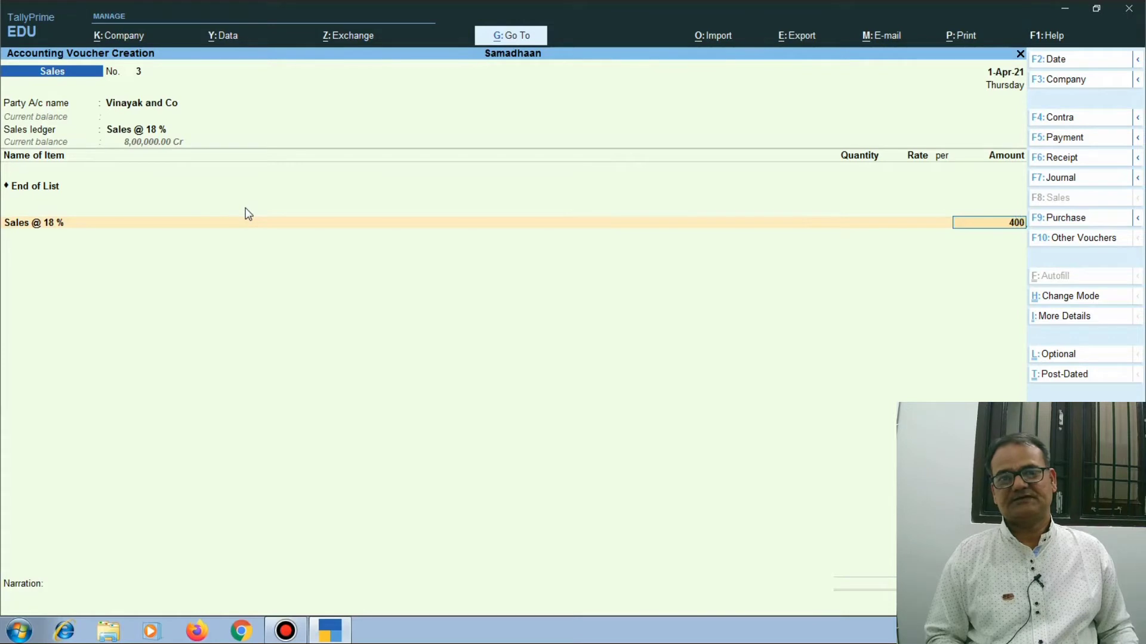
key("Return")
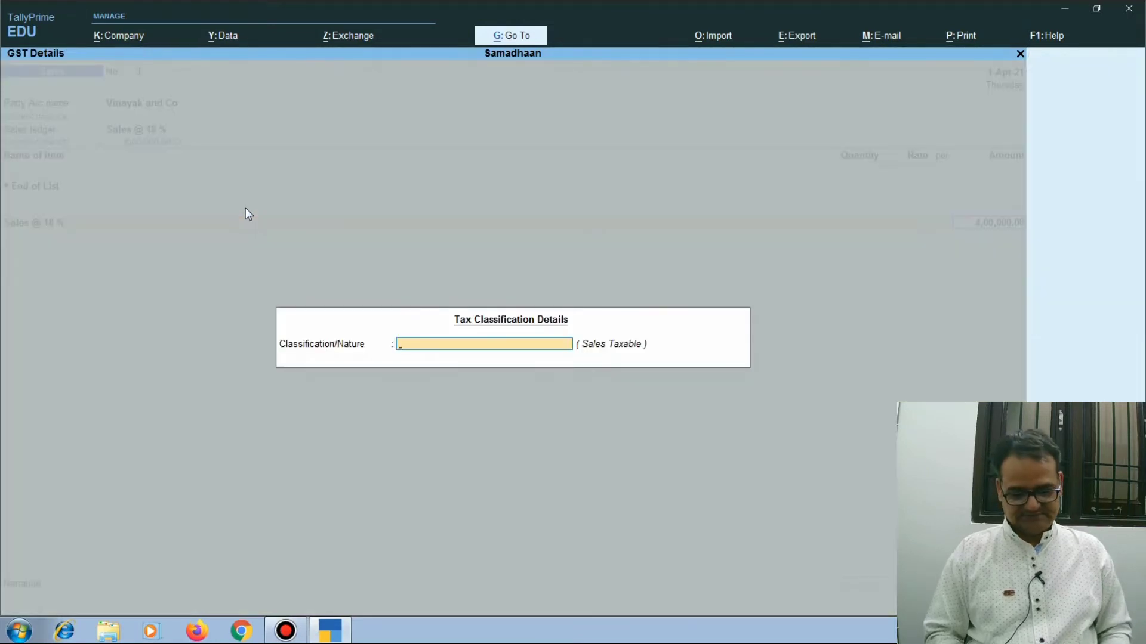
key("Return")
Step: Add the Output Cgst and Output Sgst lines to the Vinayak and Co sales voucher and save it
type("Output C")
key("Return")
key("Return")
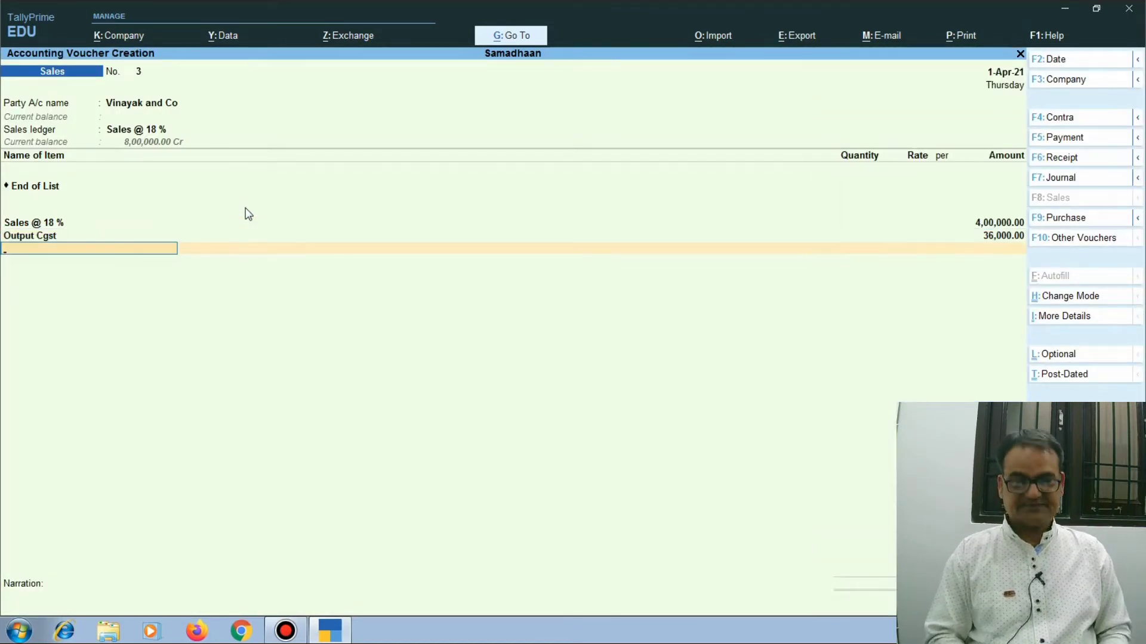
type("Output S")
key("Return")
key("Return")
key("Return")
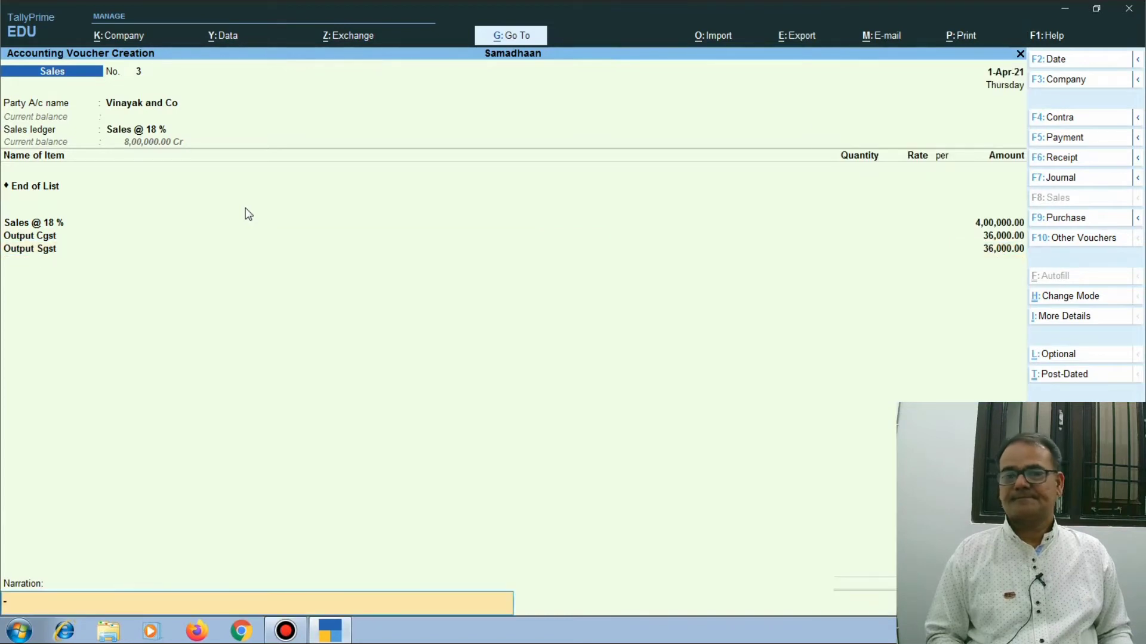
key("Return")
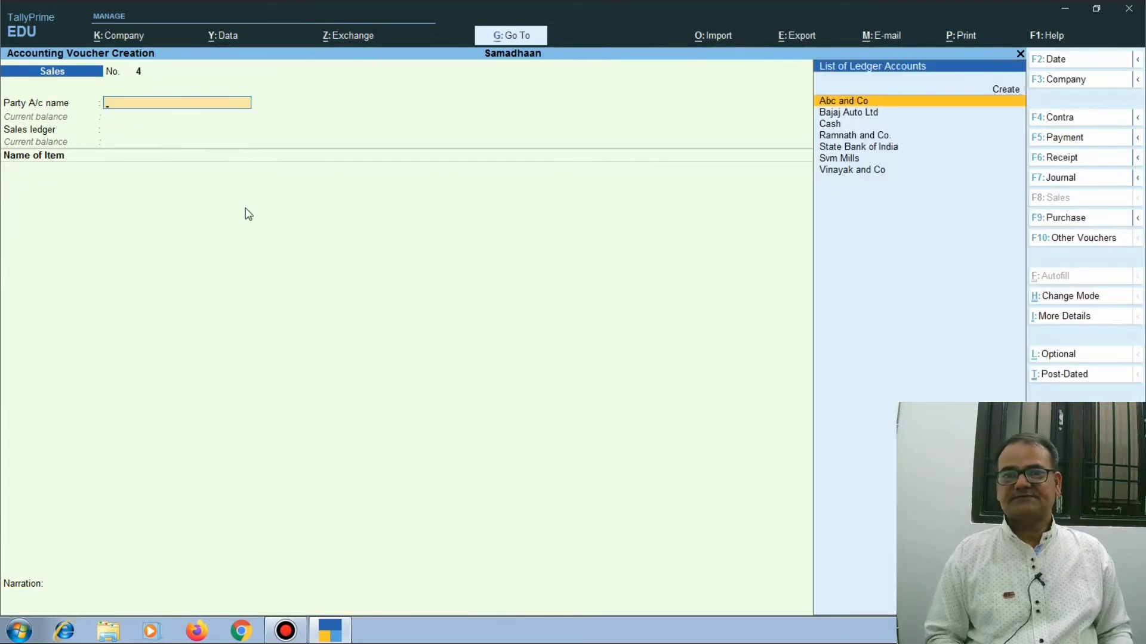
Step: Set Svm Mills as the party and Sales @ 18 % as the sales ledger in the new sales voucher
key("Down")
key("Down")
key("Down")
key("Down")
key("Return")
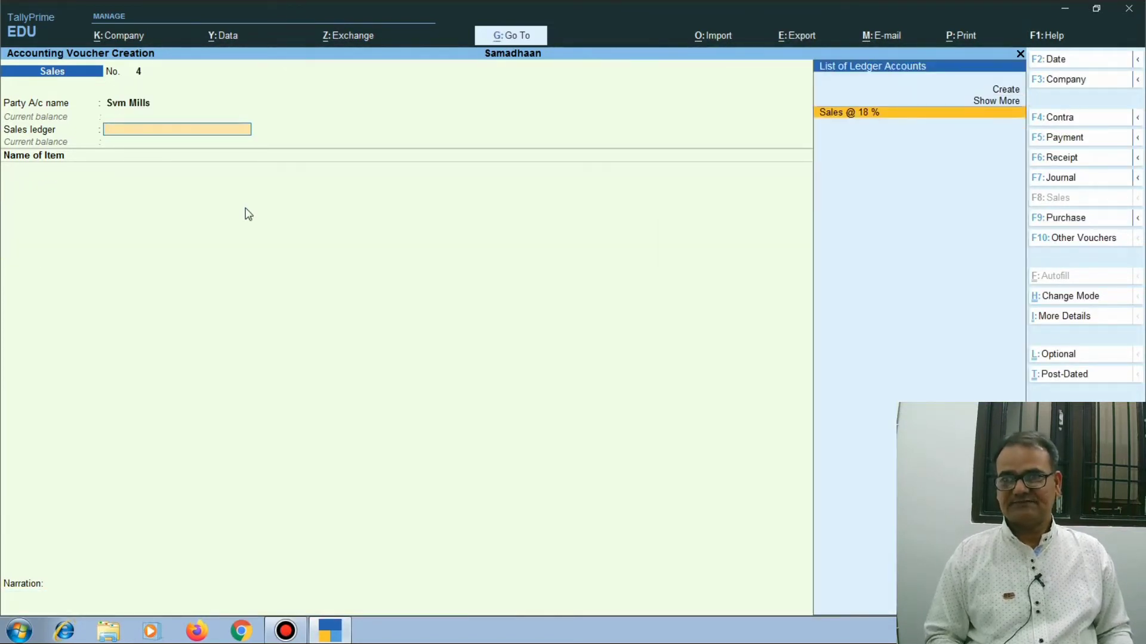
key("Return")
Step: Add a Sales @ 18 % line of 5,00,000 to the Svm Mills sales voucher
type("Sales")
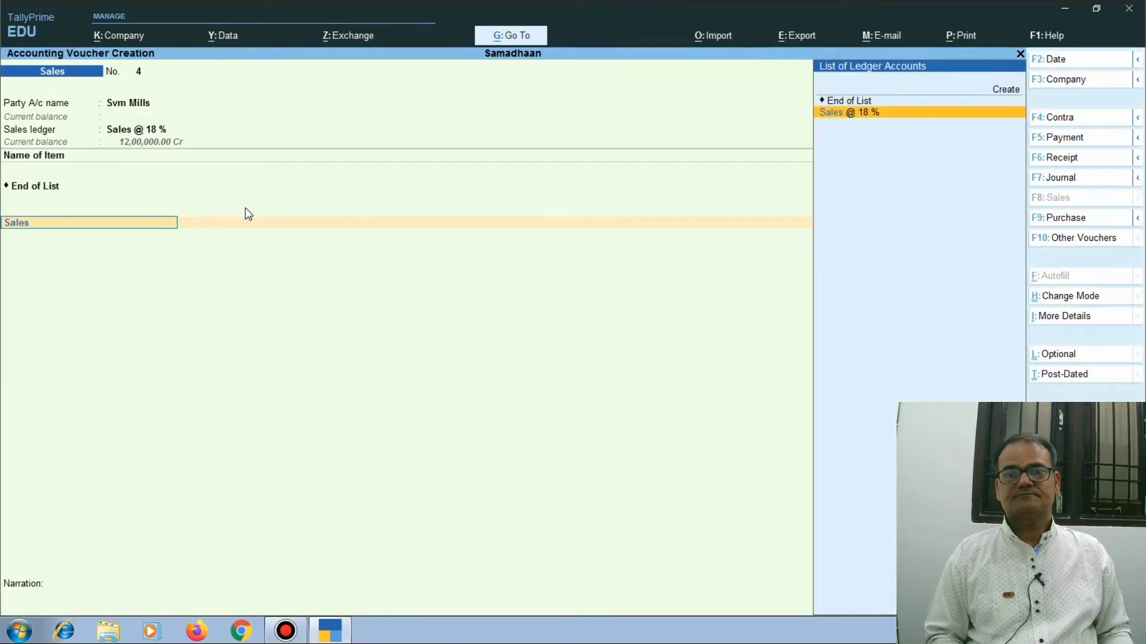
key("Return")
type("500000")
key("Return")
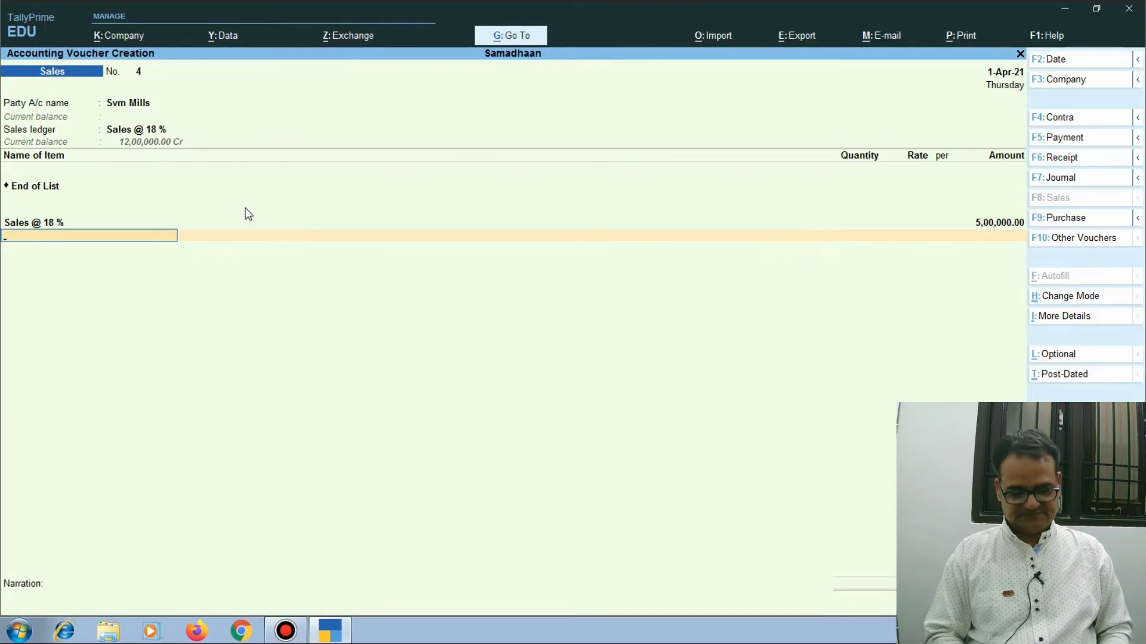
Step: Add the Output Cgst tax line to the Svm Mills sales voucher
type("p")
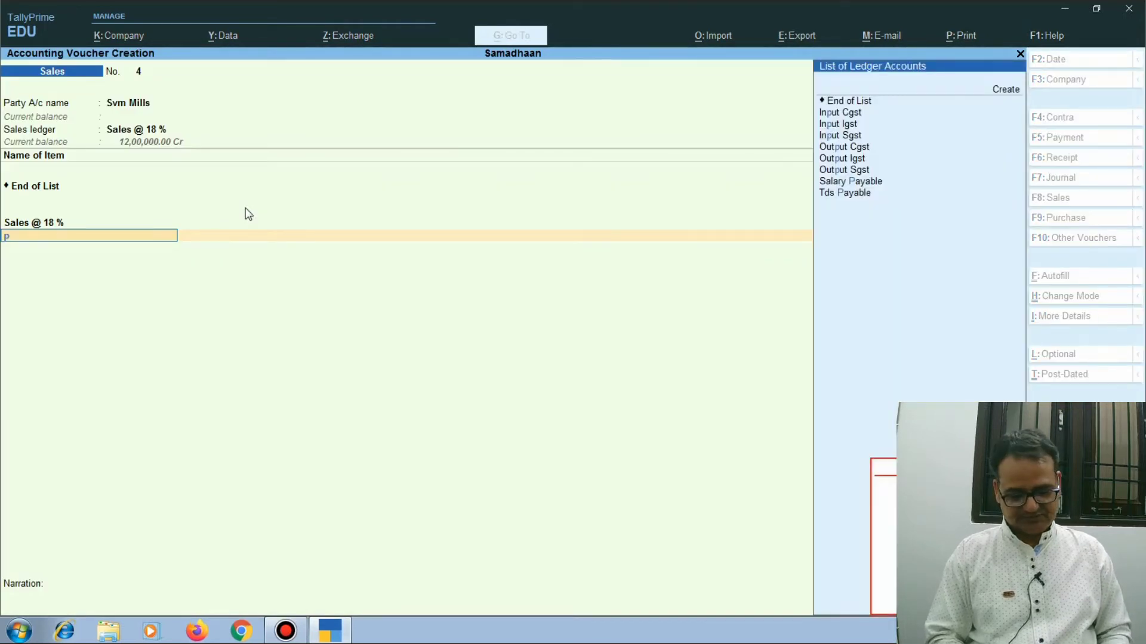
type("ut")
key("Down")
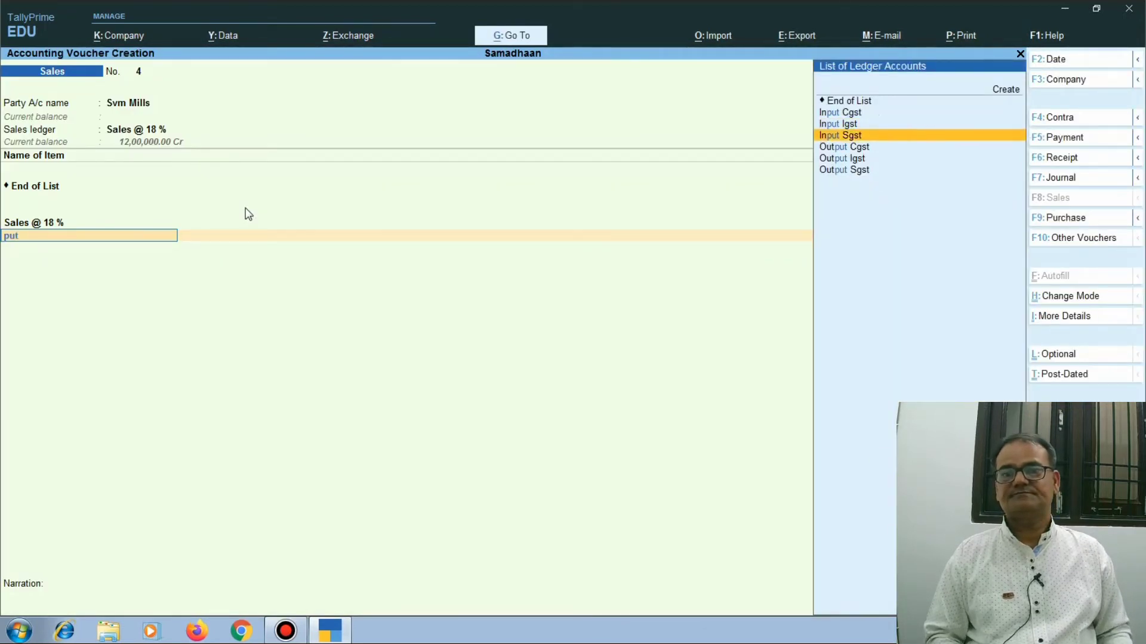
key("Down")
key("Down")
key("Return")
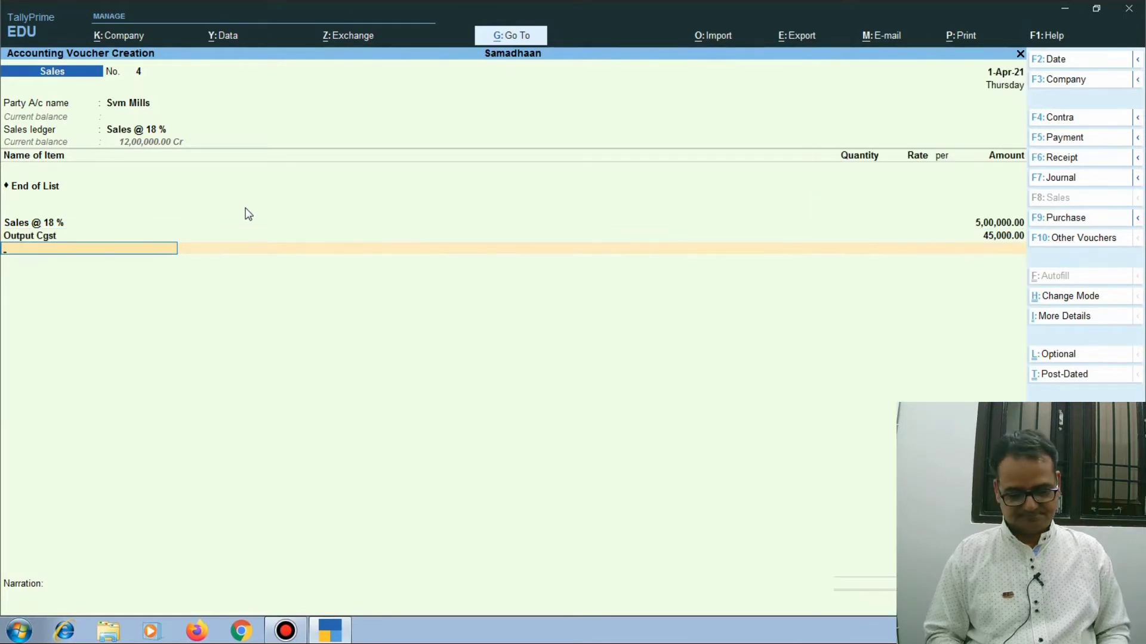
Step: Add the Output Sgst line to the Svm Mills sales voucher, save it and return to the Gateway of Tally
type("out")
key("Down")
key("Down")
key("Return")
key("Return")
key("Return")
key("Escape")
key("Escape")
Step: Open the Balance Sheet and drill down through Current Assets into the Sundry Debtors group
key("b")
key("Right")
key("Down")
key("Return")
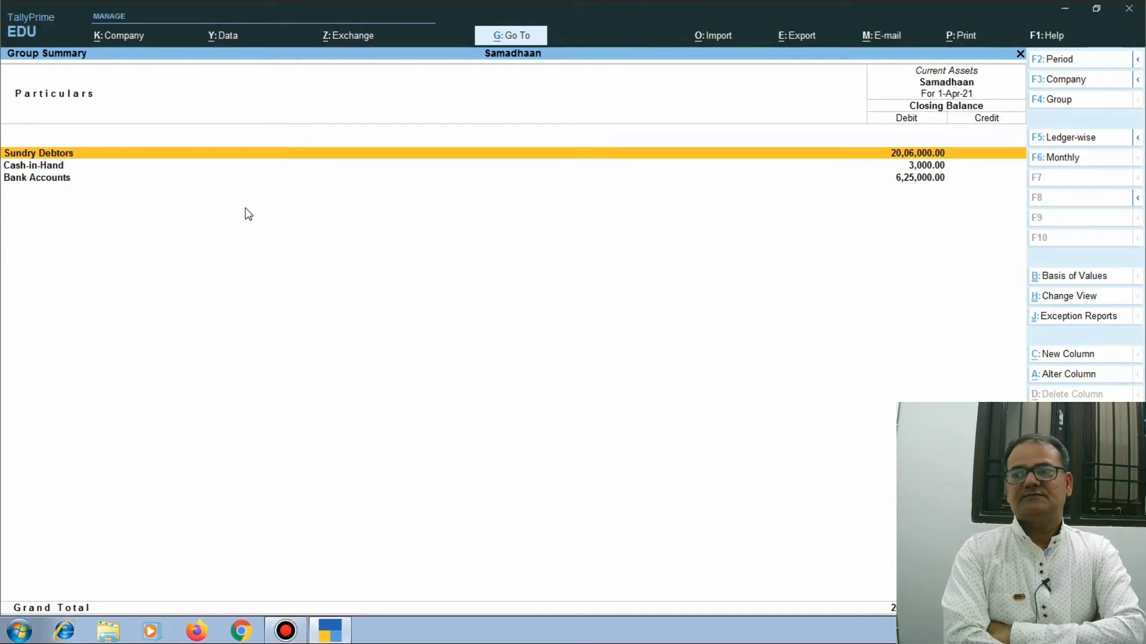
key("Return")
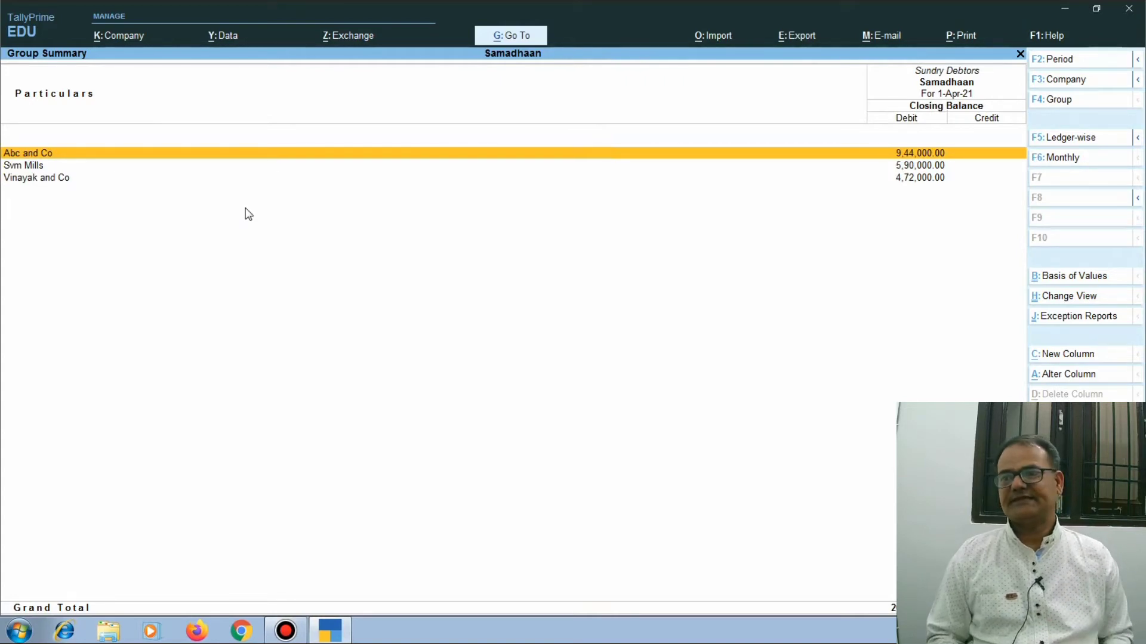
Step: Examine the closing balances of Abc and Co, Svm Mills and Vinayak and Co under Sundry Debtors
key("Down")
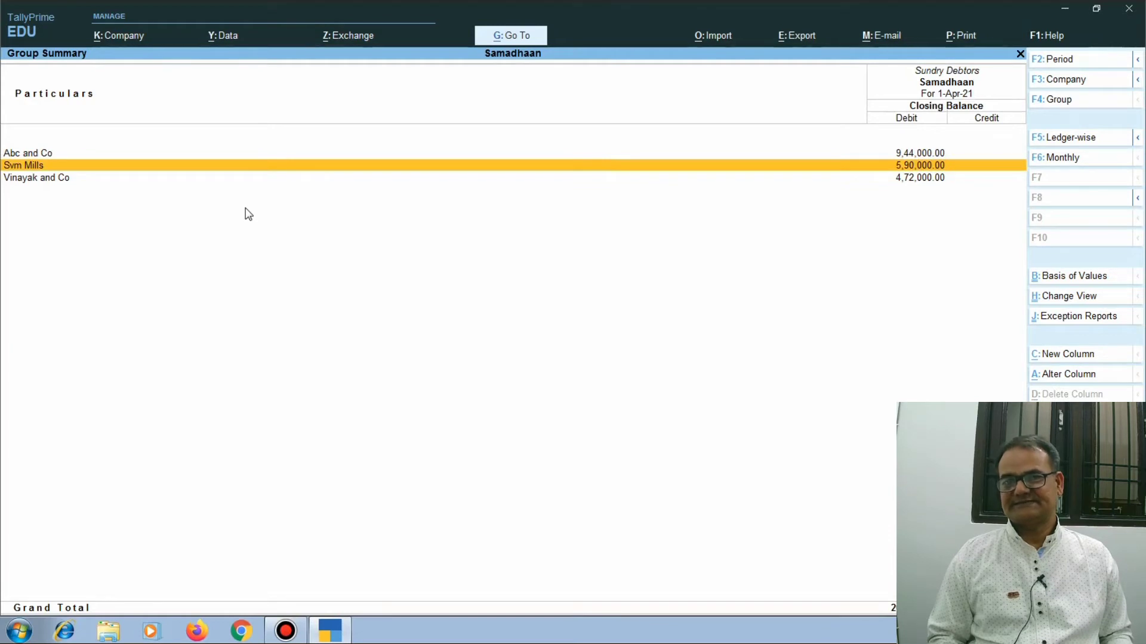
key("Up")
key("Down")
key("Down")
key("Up")
key("Up")
key("Down")
key("Down")
key("Up")
key("Up")
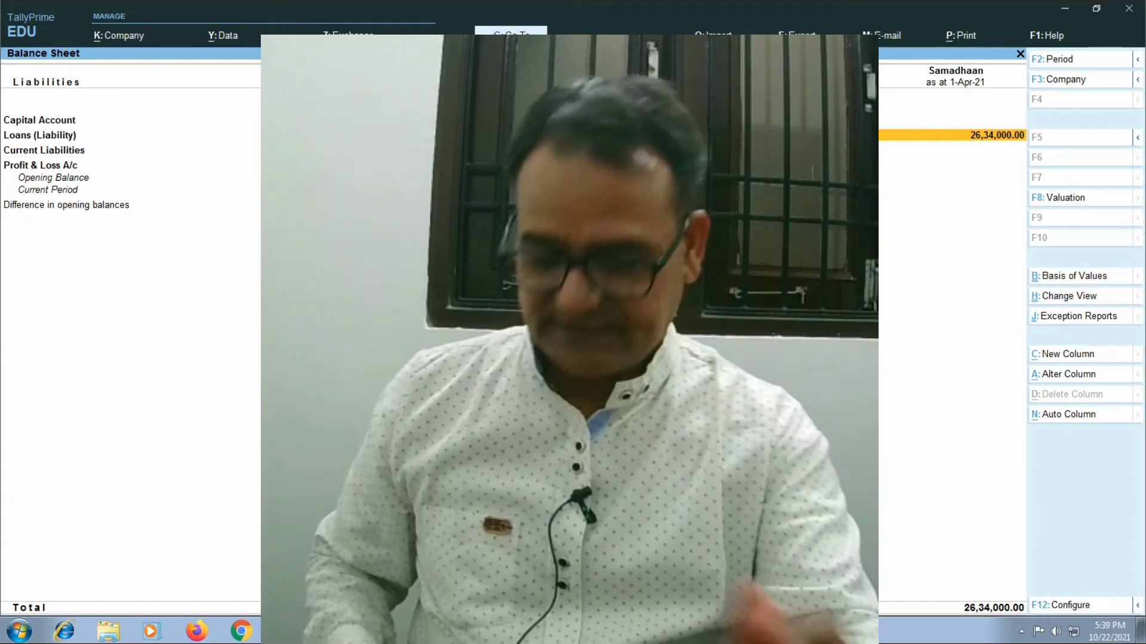
Step: Leave the Balance Sheet and open the State Bank of India ledger for alteration
key("Escape")
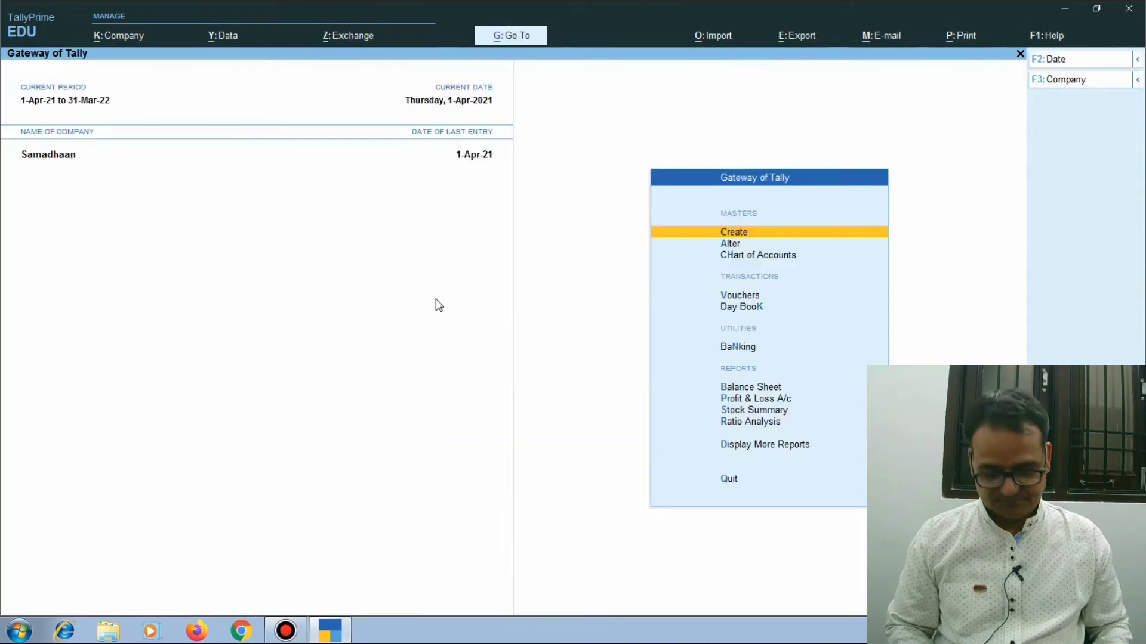
type("alass")
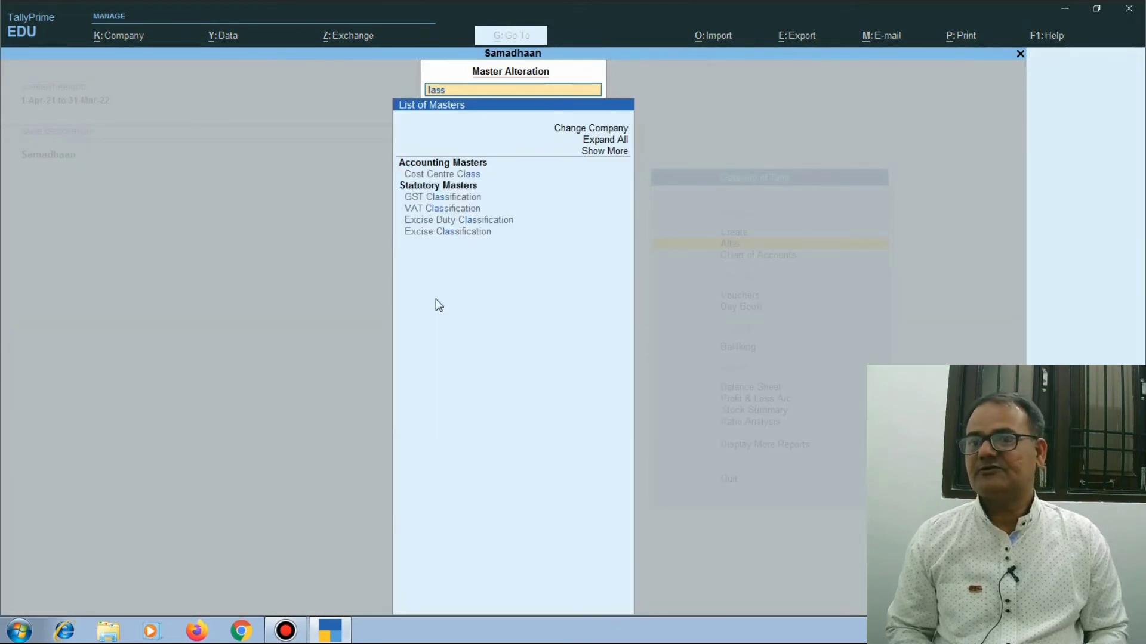
key("BackSpace")
key("BackSpace")
key("BackSpace")
key("BackSpace")
type("s")
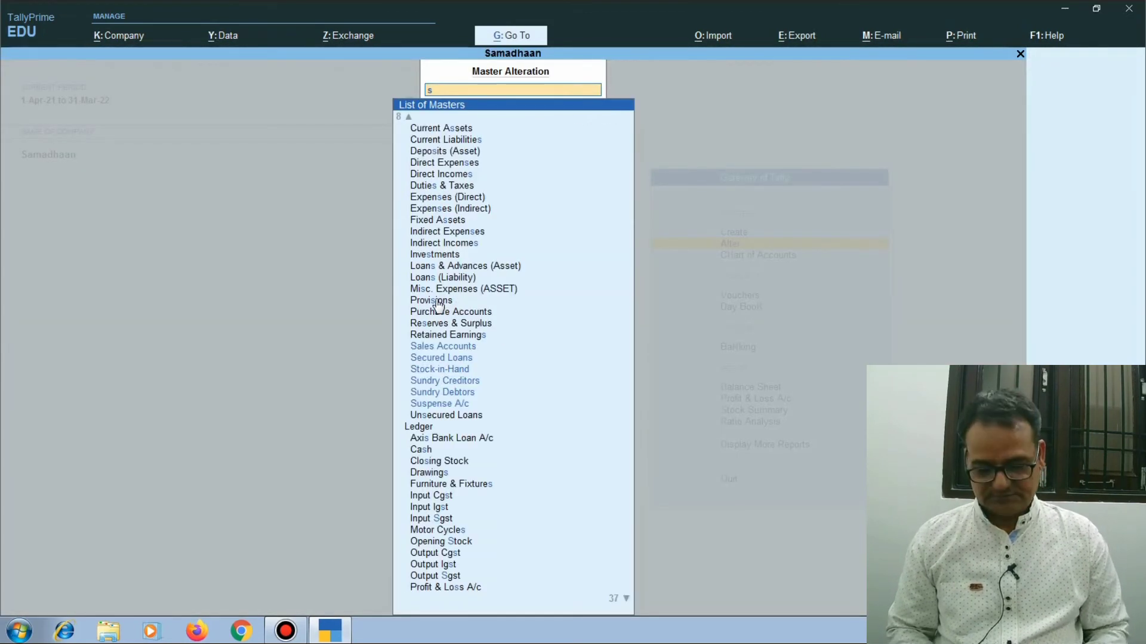
type("ta")
key("Down")
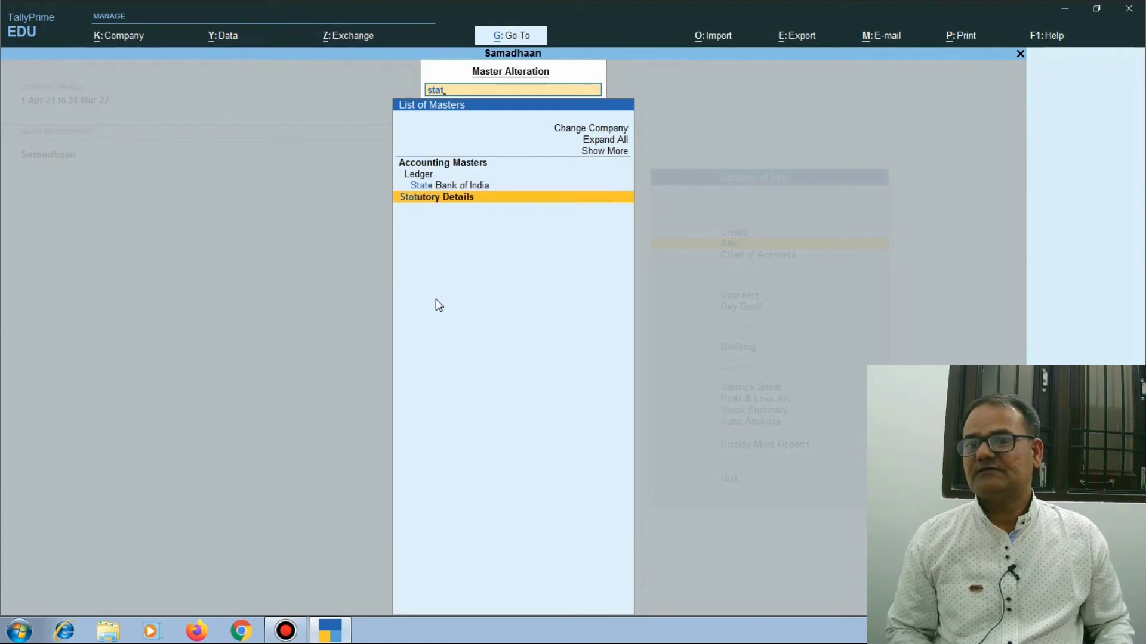
key("Up")
key("Return")
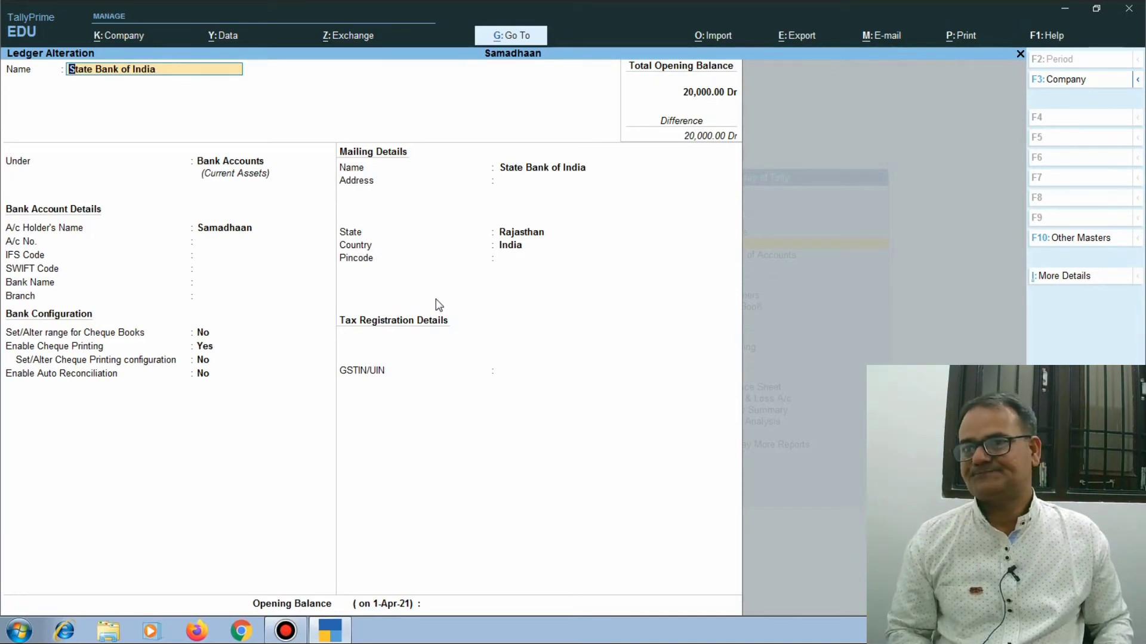
Step: Examine the groups available for the State Bank of India ledger, from Bank Accounts to Bank OCC A/c, without changing its group
key("Return")
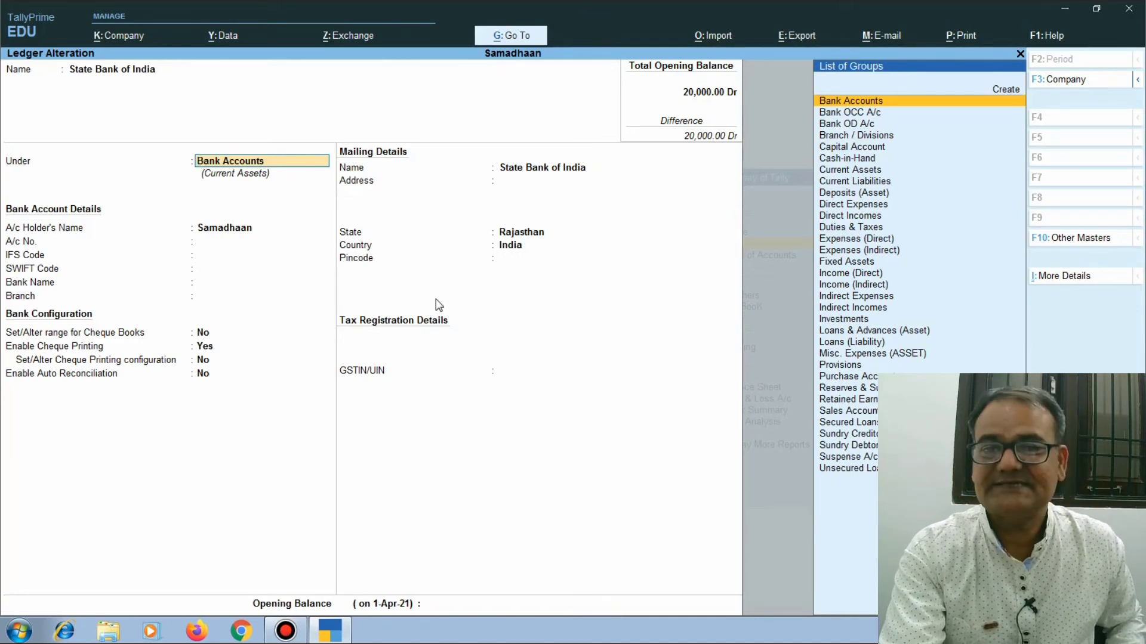
key("Down")
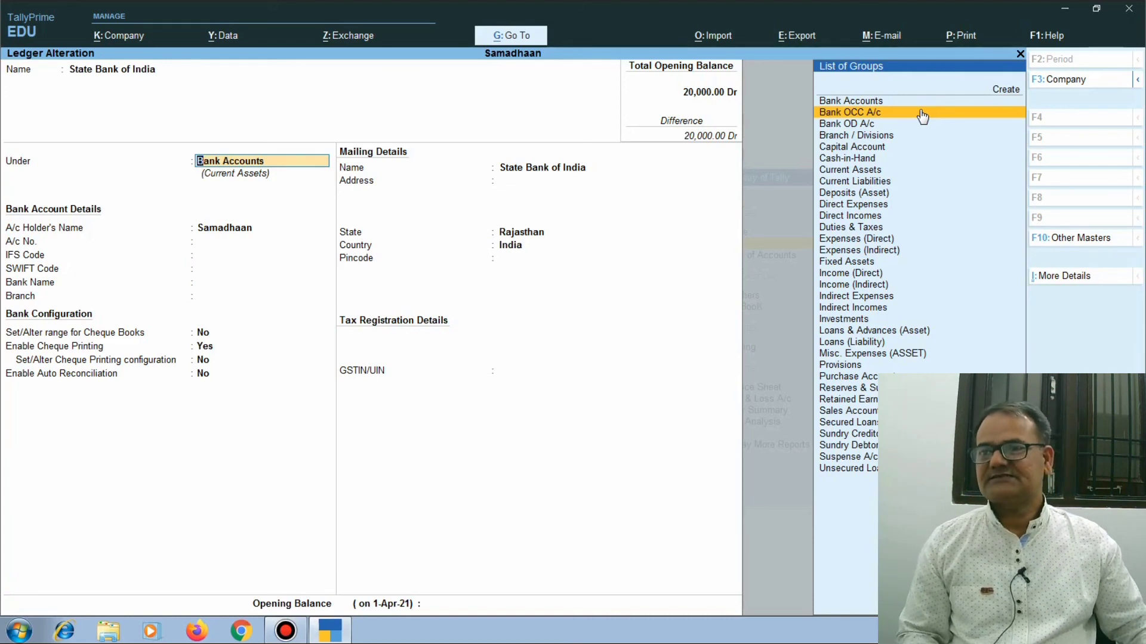
key("BackSpace")
key("Escape")
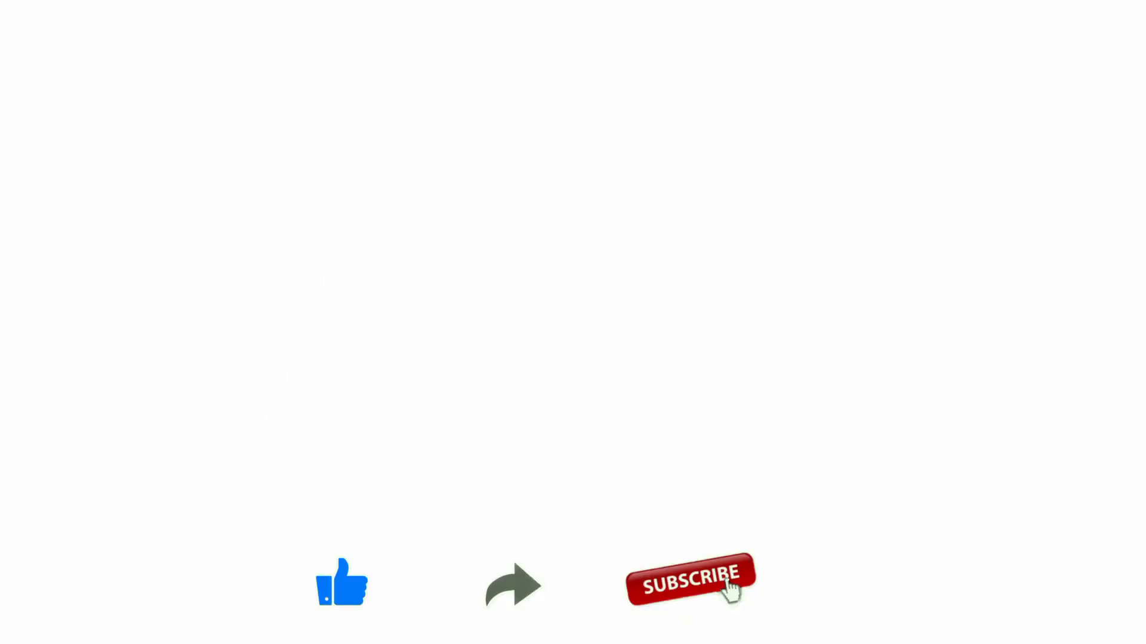